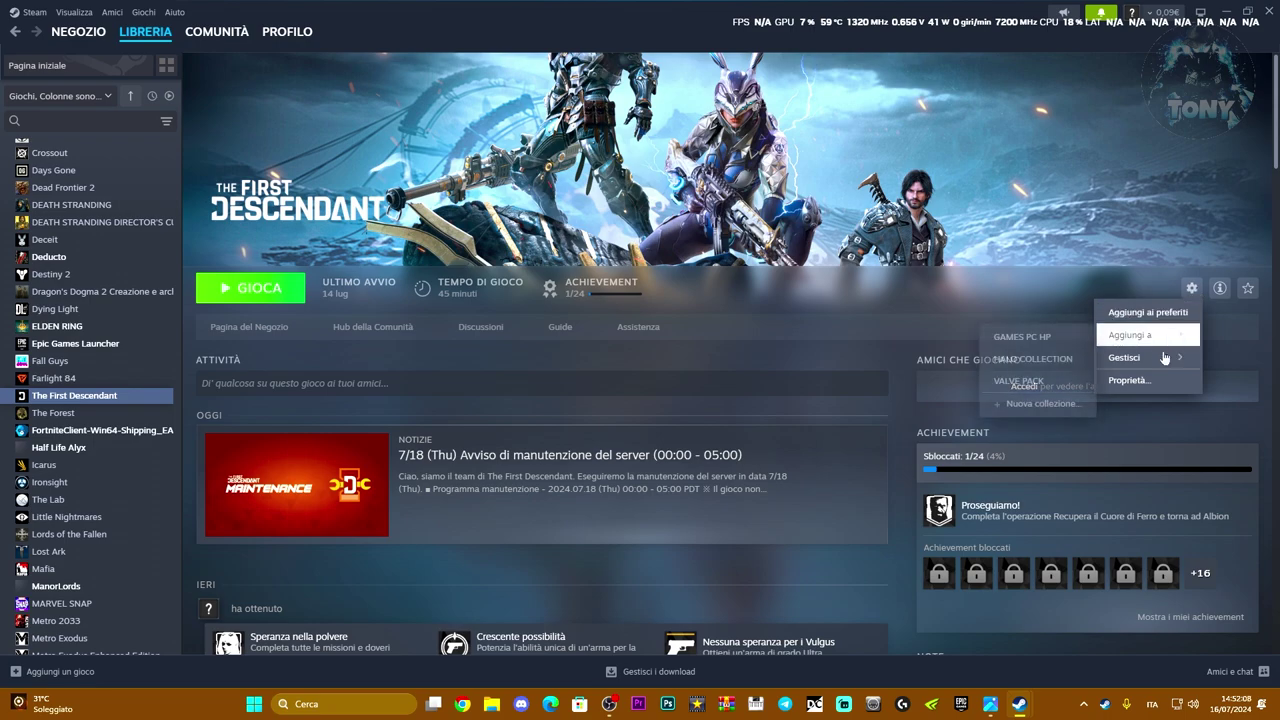
Step: Open The First Descendant's local installation folder from the game's installed-files properties
click(1128, 381)
click(396, 294)
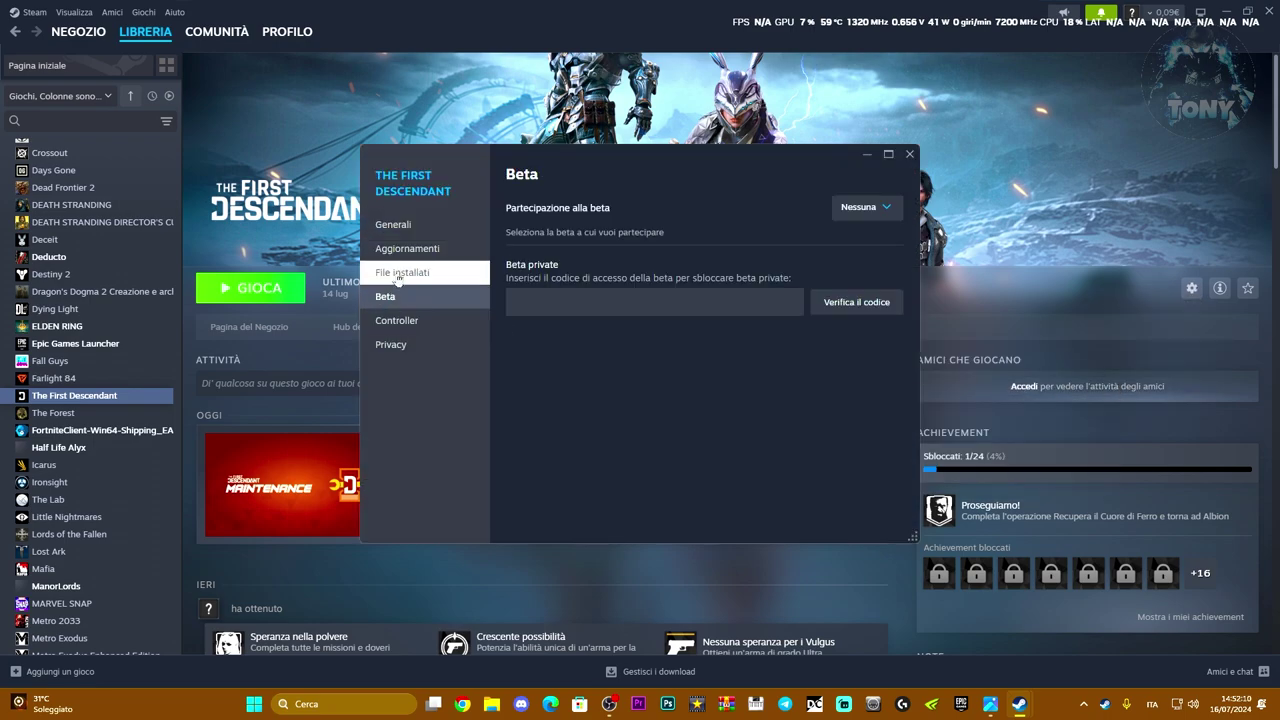
click(398, 274)
click(894, 213)
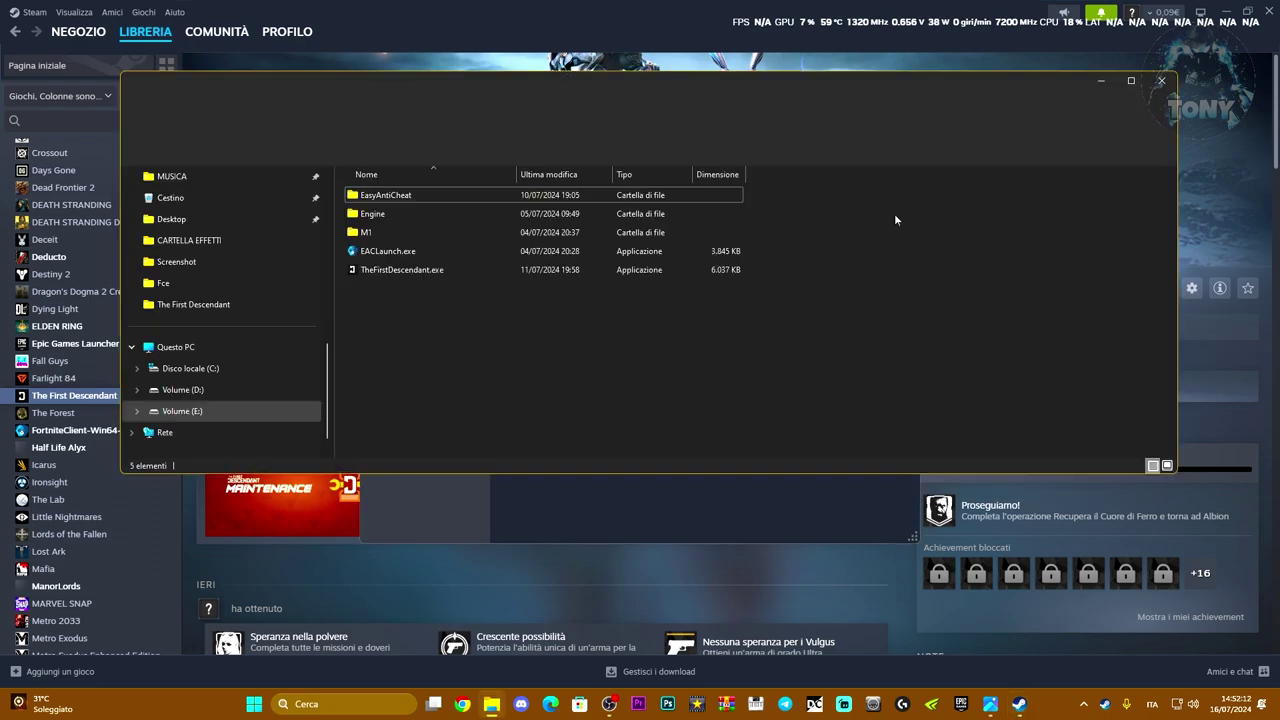
Step: Go into the M1 > Binaries > Win64 folder and find the M1-Win64-Shipping.exe file
click(379, 234)
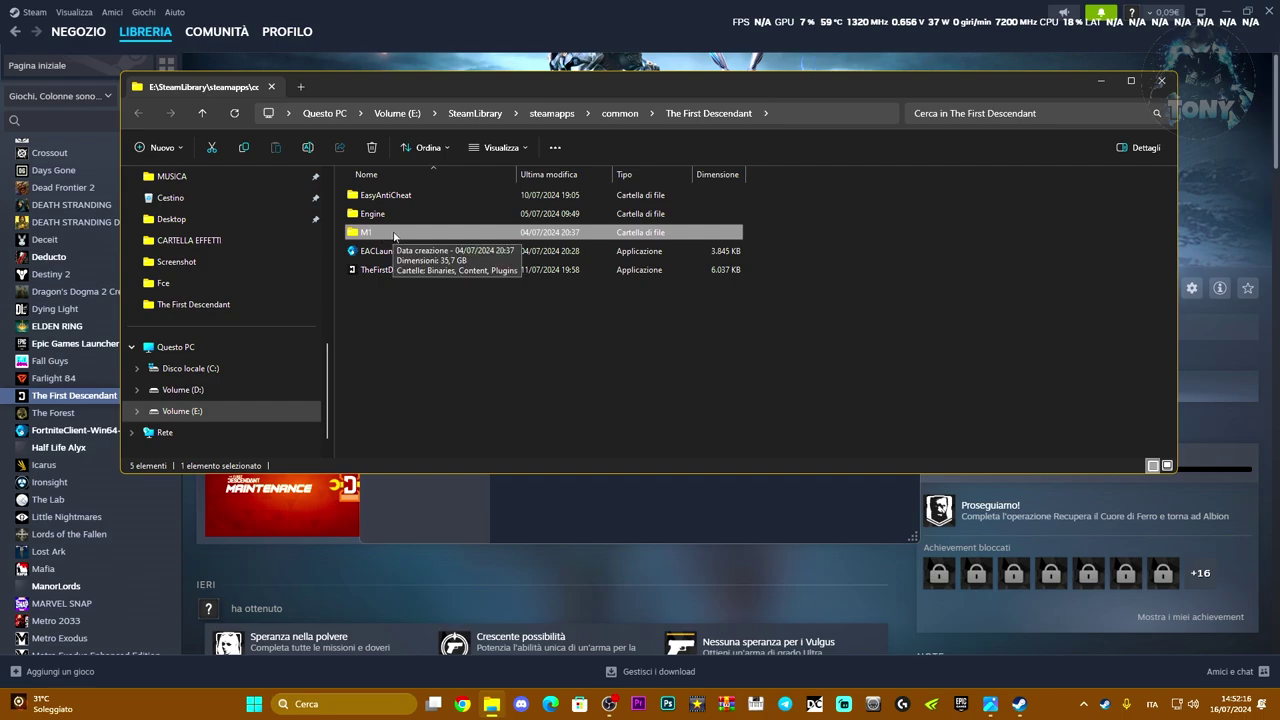
double_click(394, 234)
double_click(400, 197)
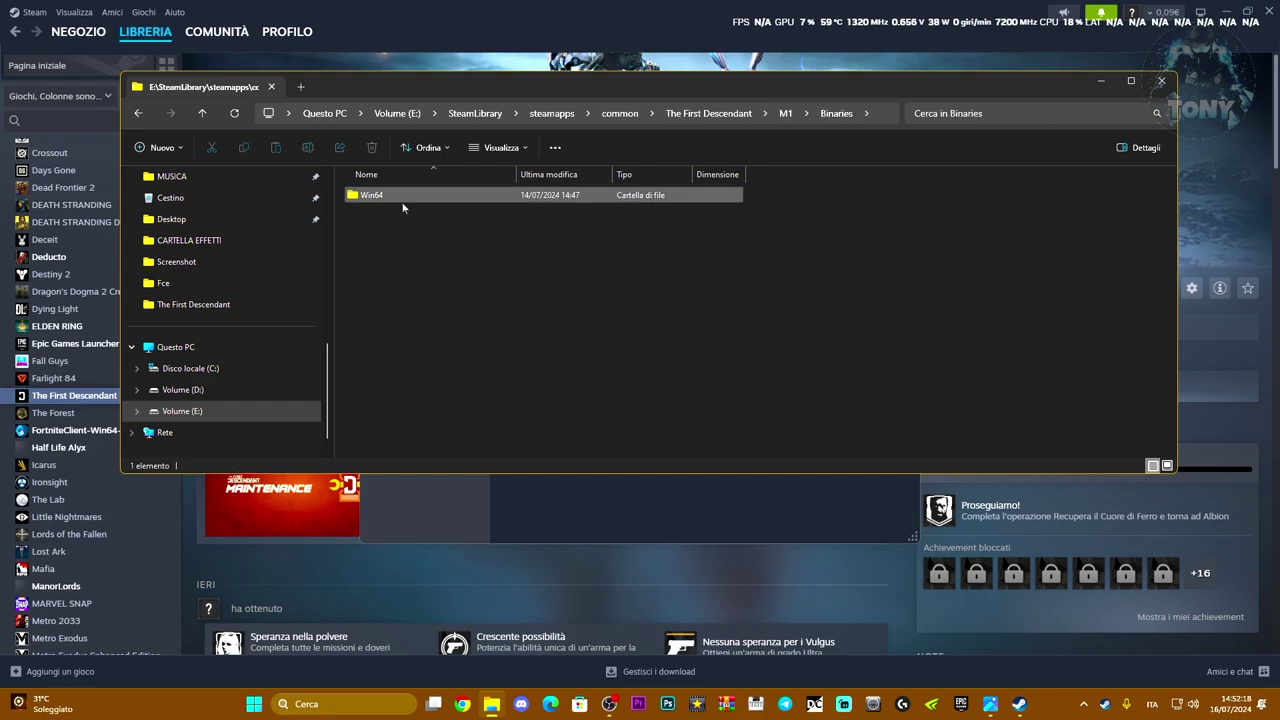
double_click(402, 197)
scroll(452, 251, down, 2)
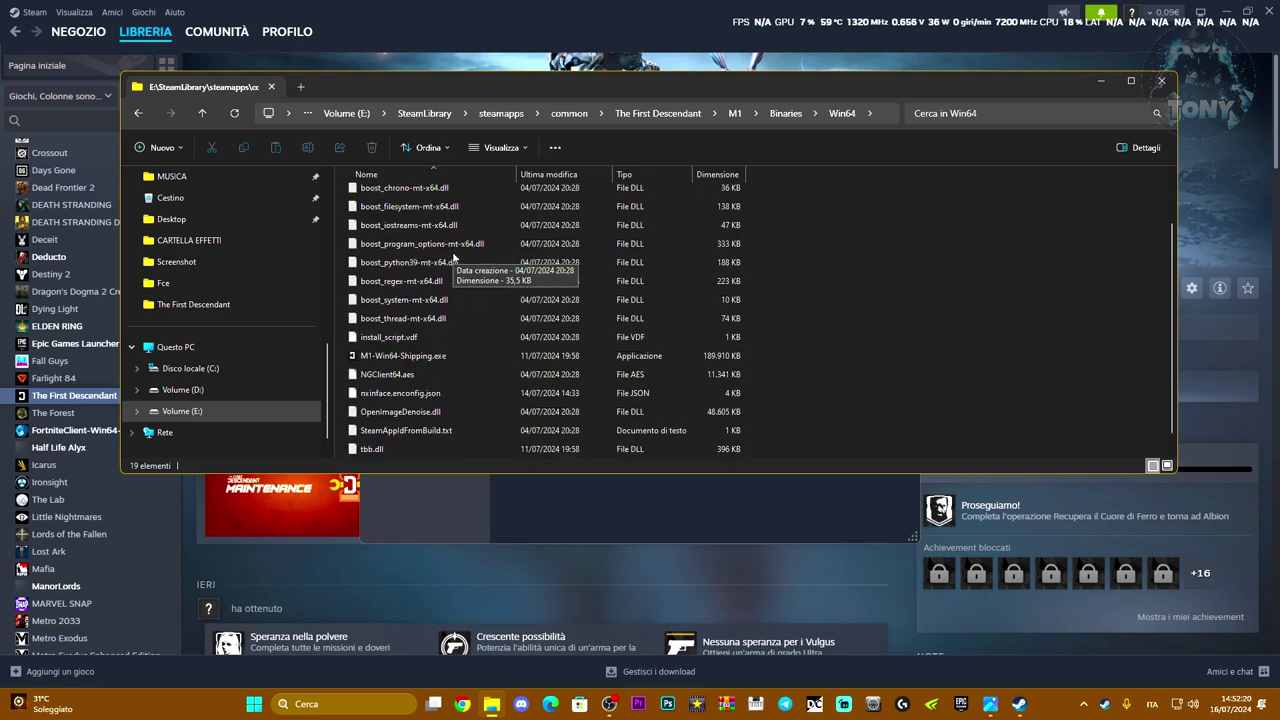
scroll(452, 256, down, 1)
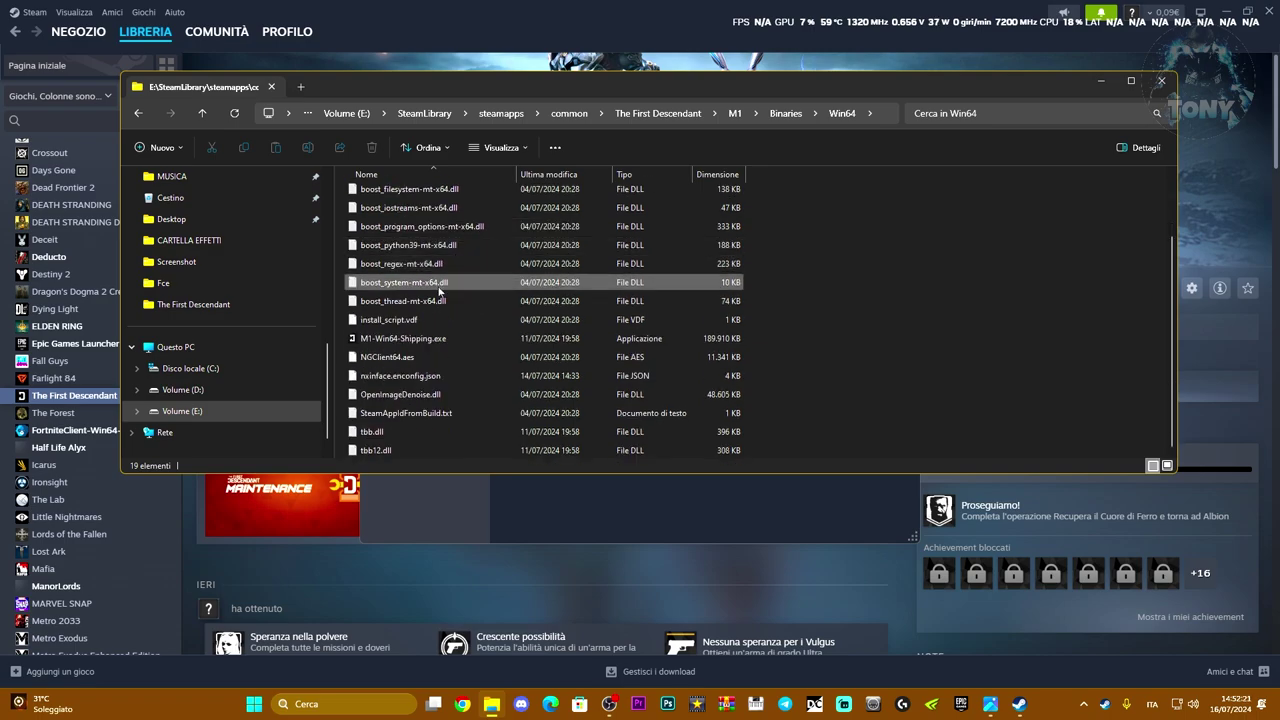
Step: Delete M1-Win64-Shipping.exe from the game's Win64 folder
click(370, 343)
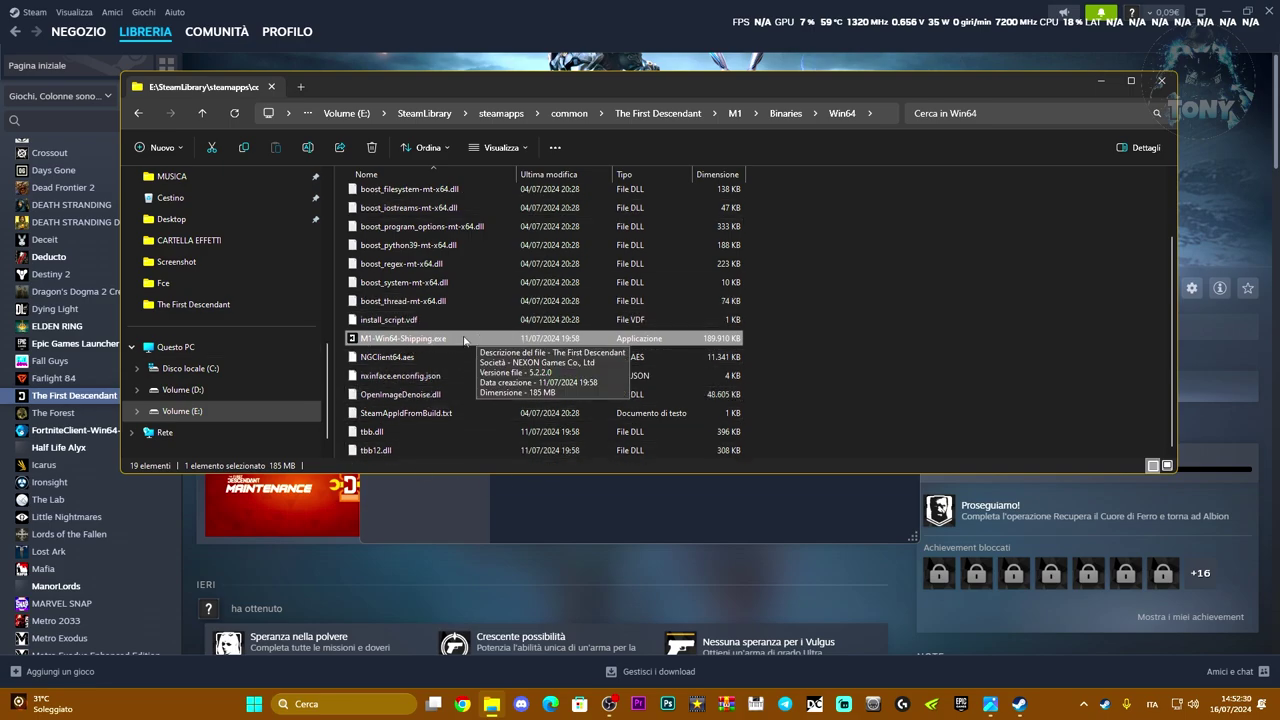
key(Delete)
scroll(463, 338, up, 1)
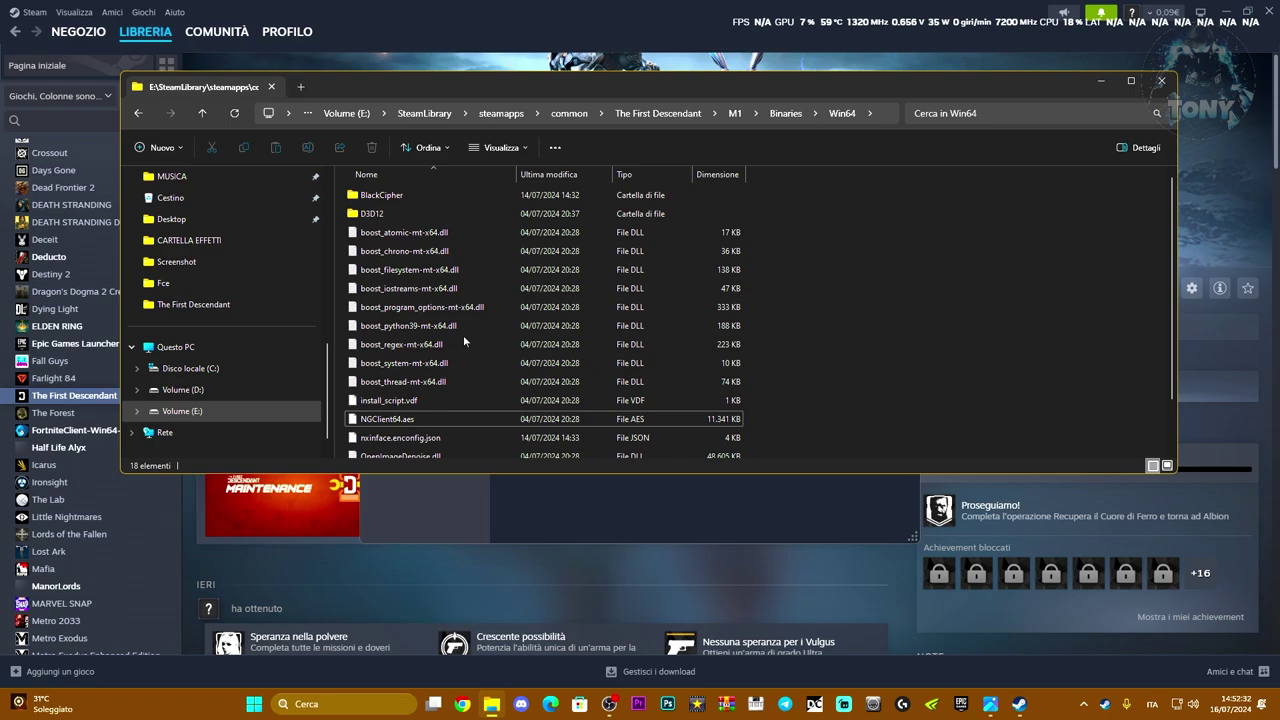
click(397, 216)
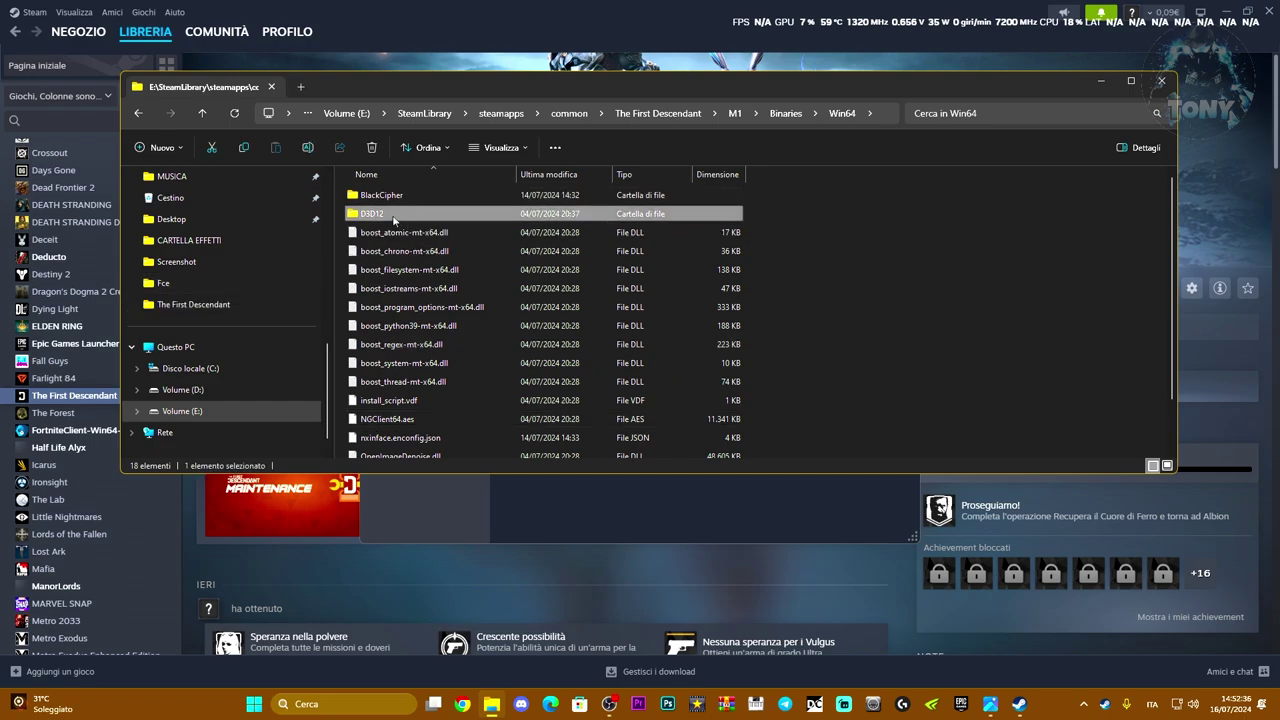
key(Delete)
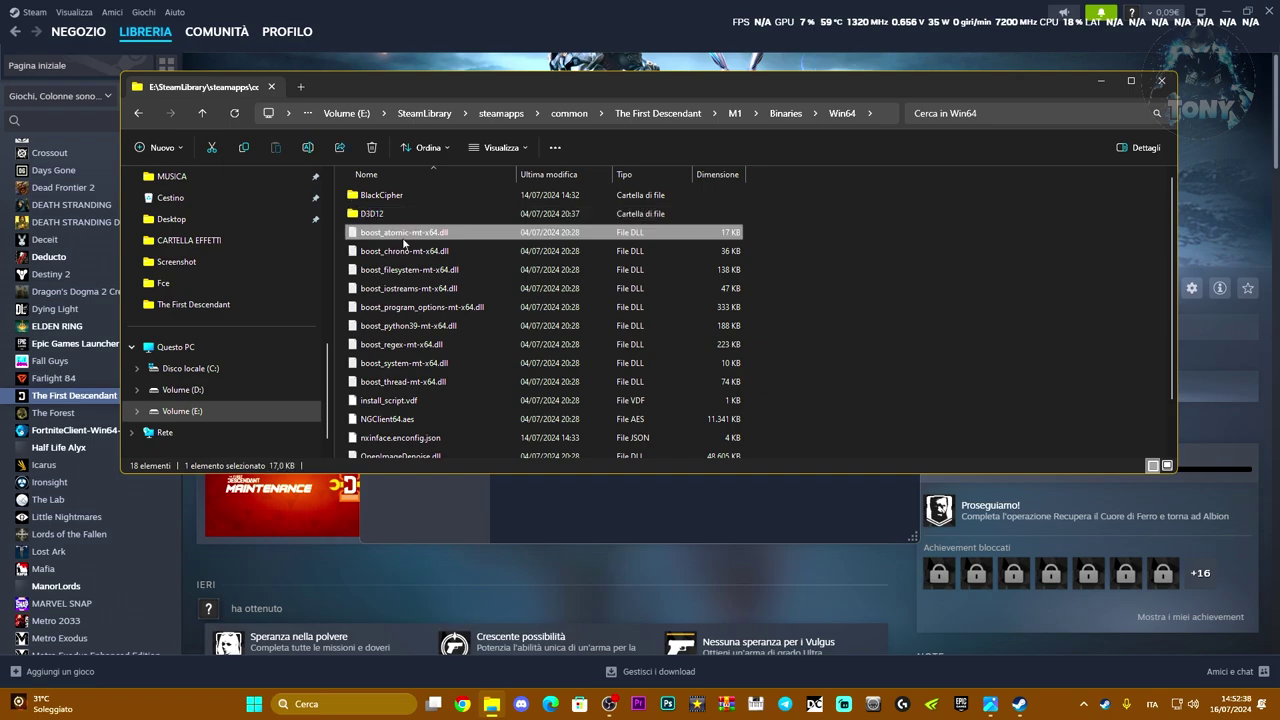
Step: Close the game folder and verify the integrity of The First Descendant's files
click(1160, 81)
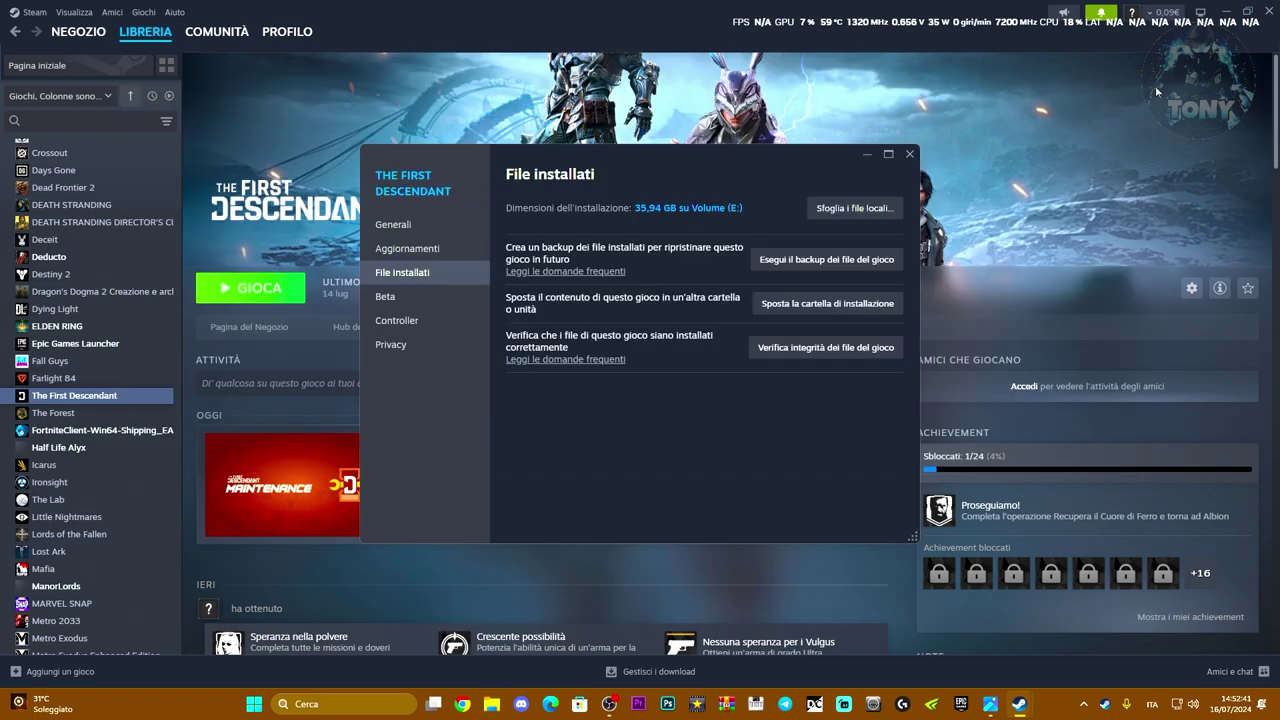
click(812, 350)
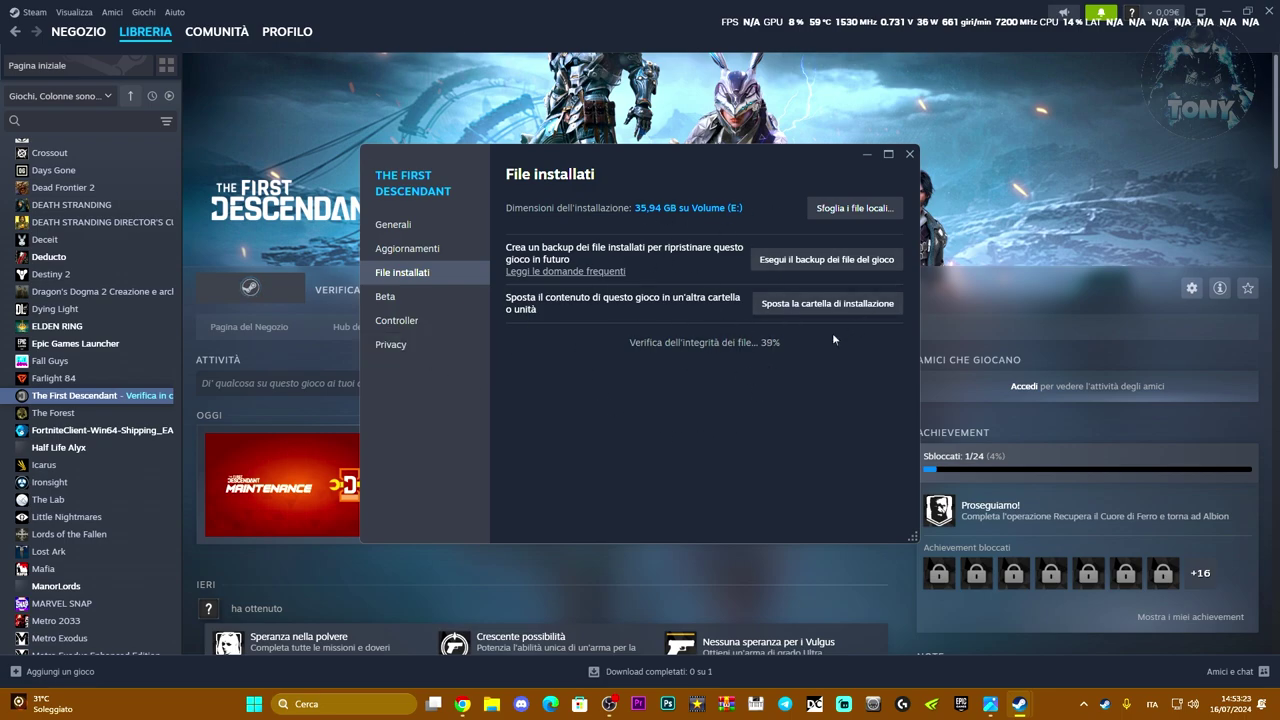
Step: Switch to Chrome and view the AMD driver page and the NVIDIA App download page
click(487, 705)
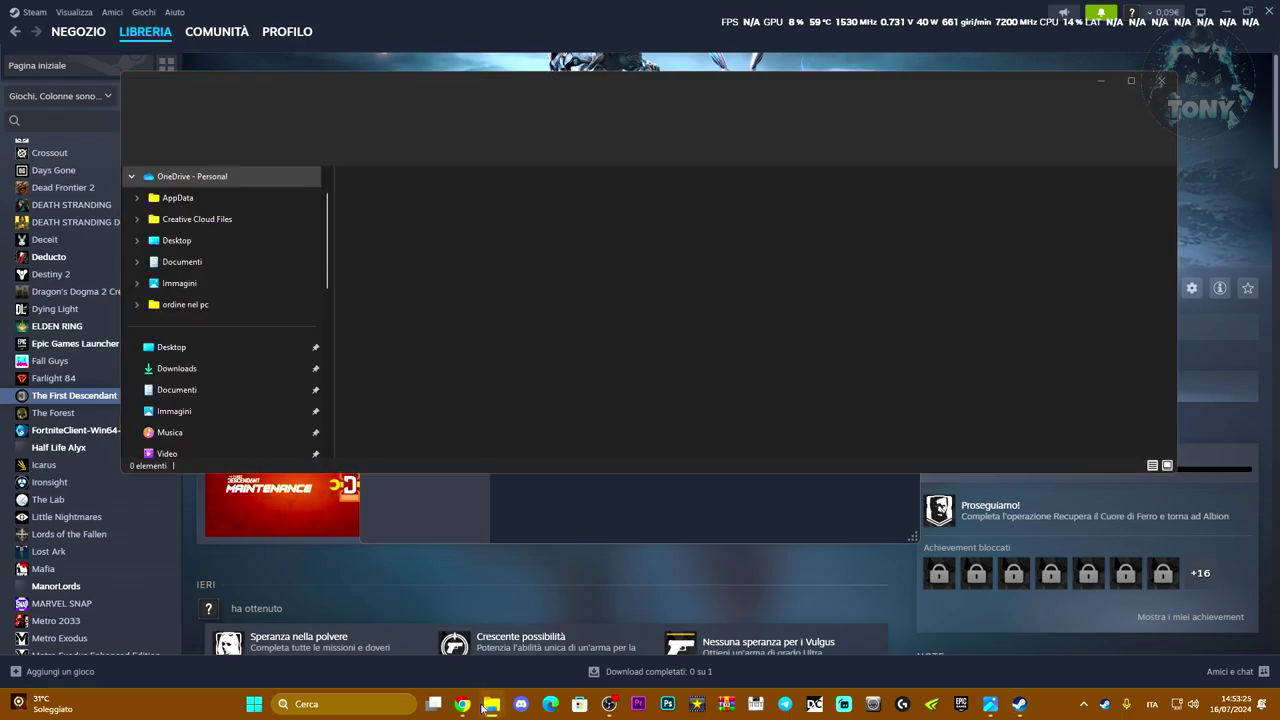
click(462, 705)
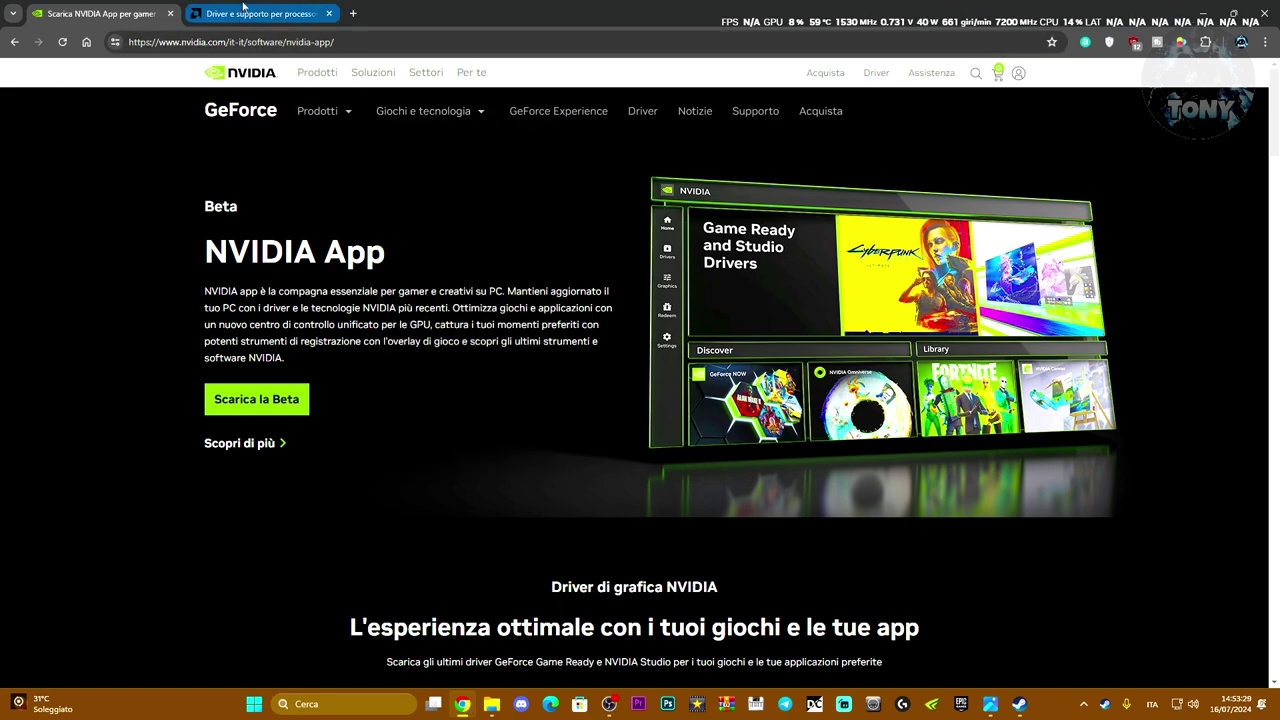
click(258, 13)
click(106, 8)
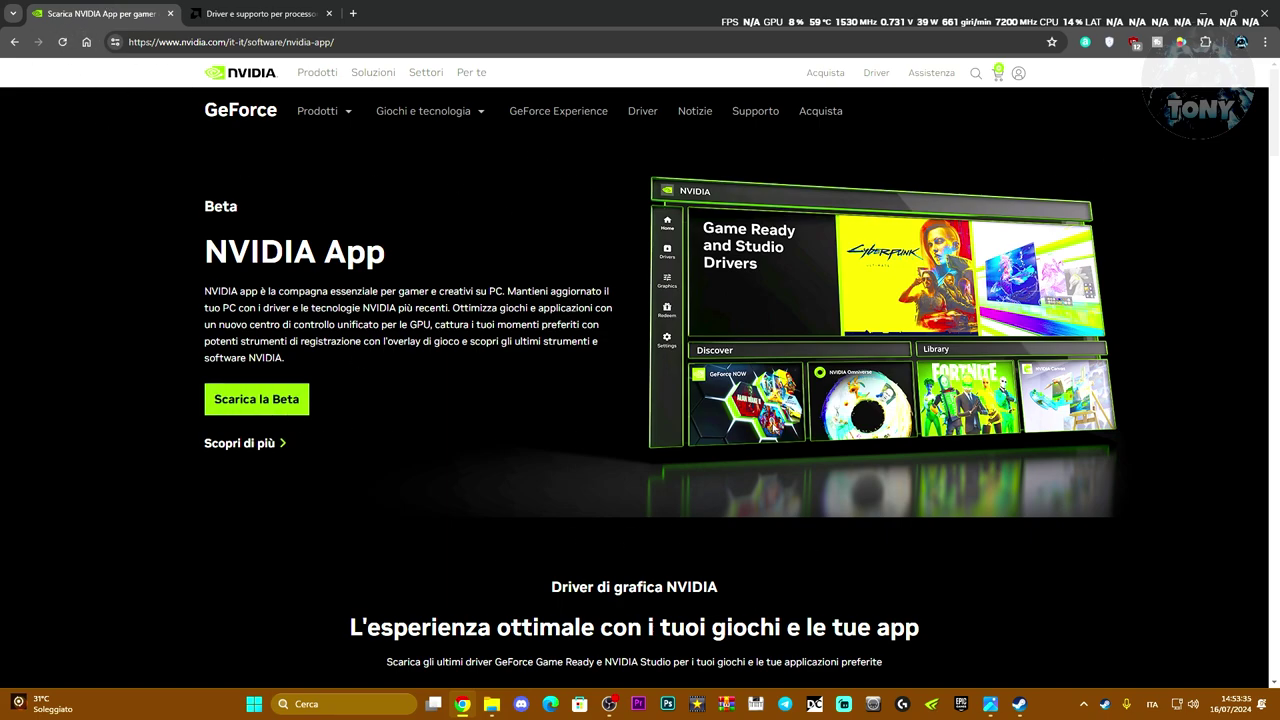
Step: Open the installed NVIDIA app and review its driver section for the installed GeForce Game Ready Driver
click(340, 698)
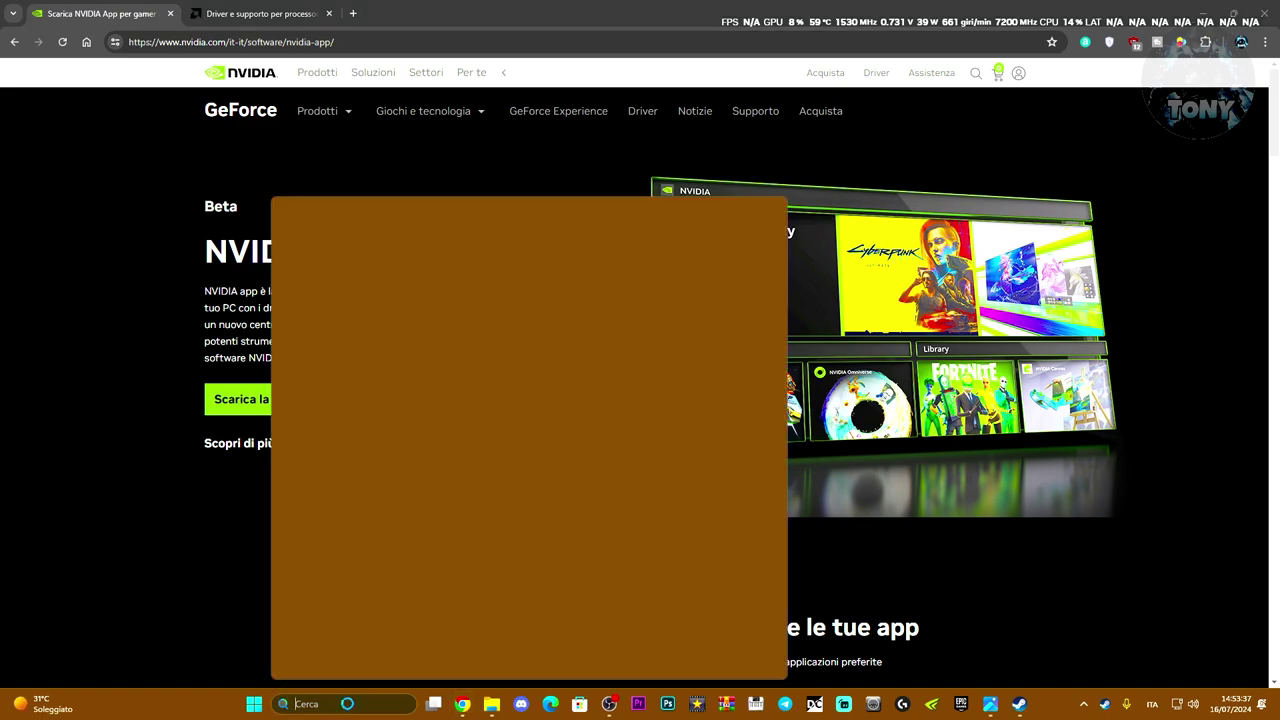
text(nvidia)
key(Escape)
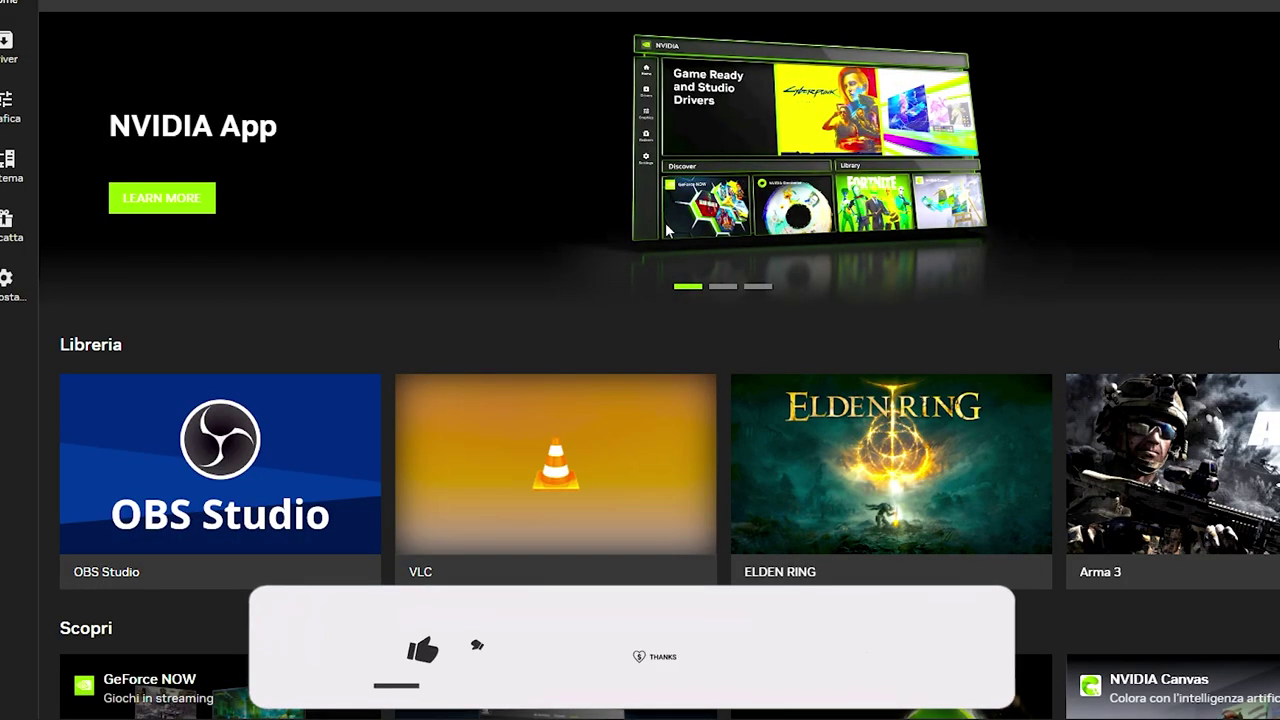
click(7, 50)
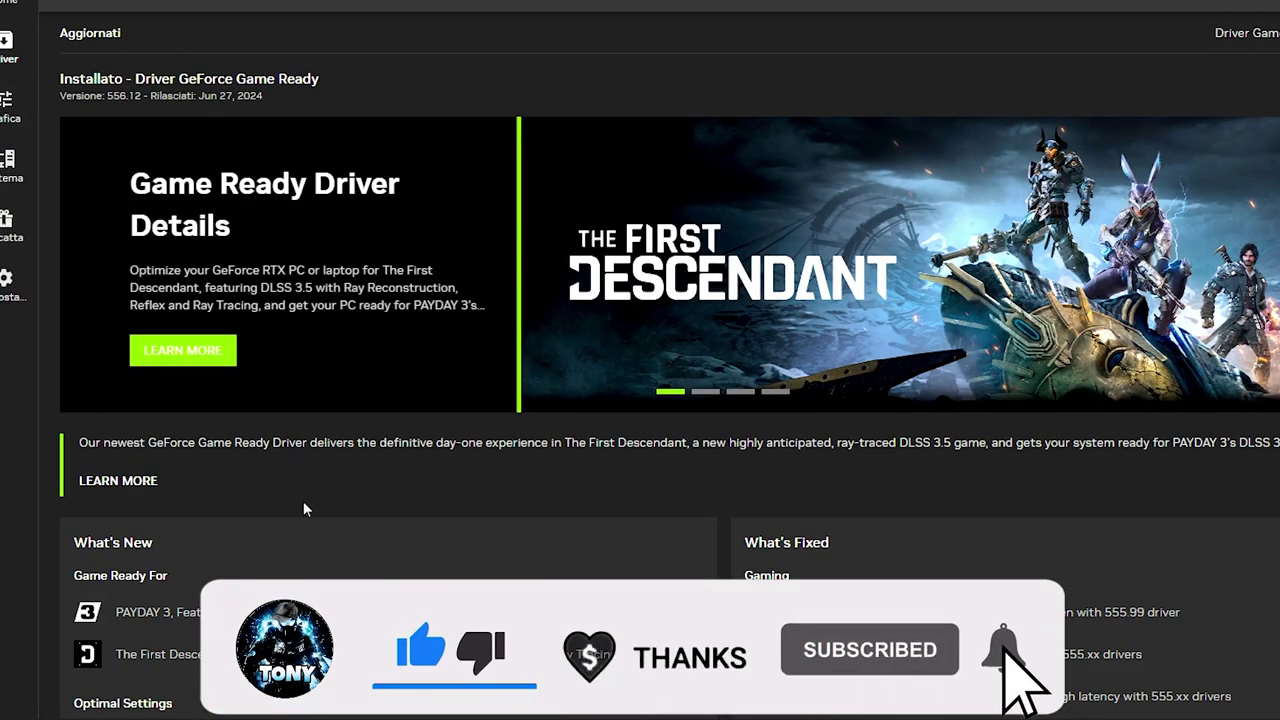
scroll(660, 400, down, 2)
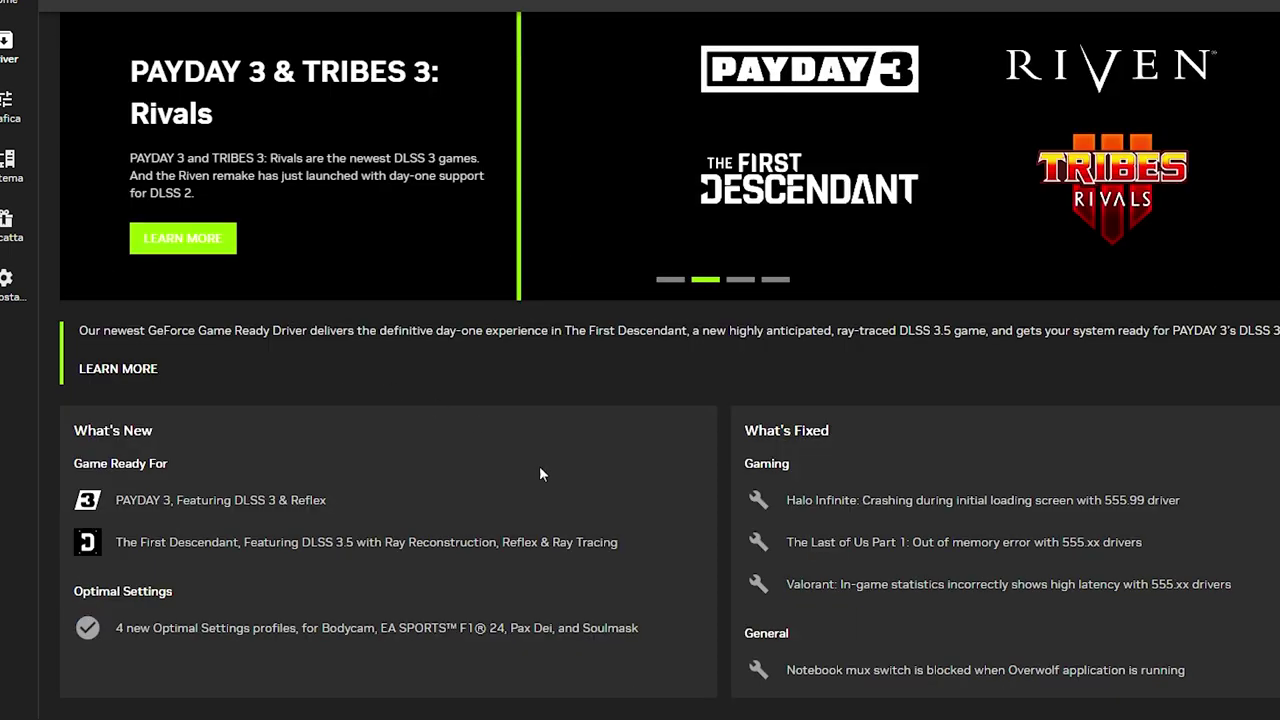
scroll(458, 462, up, 2)
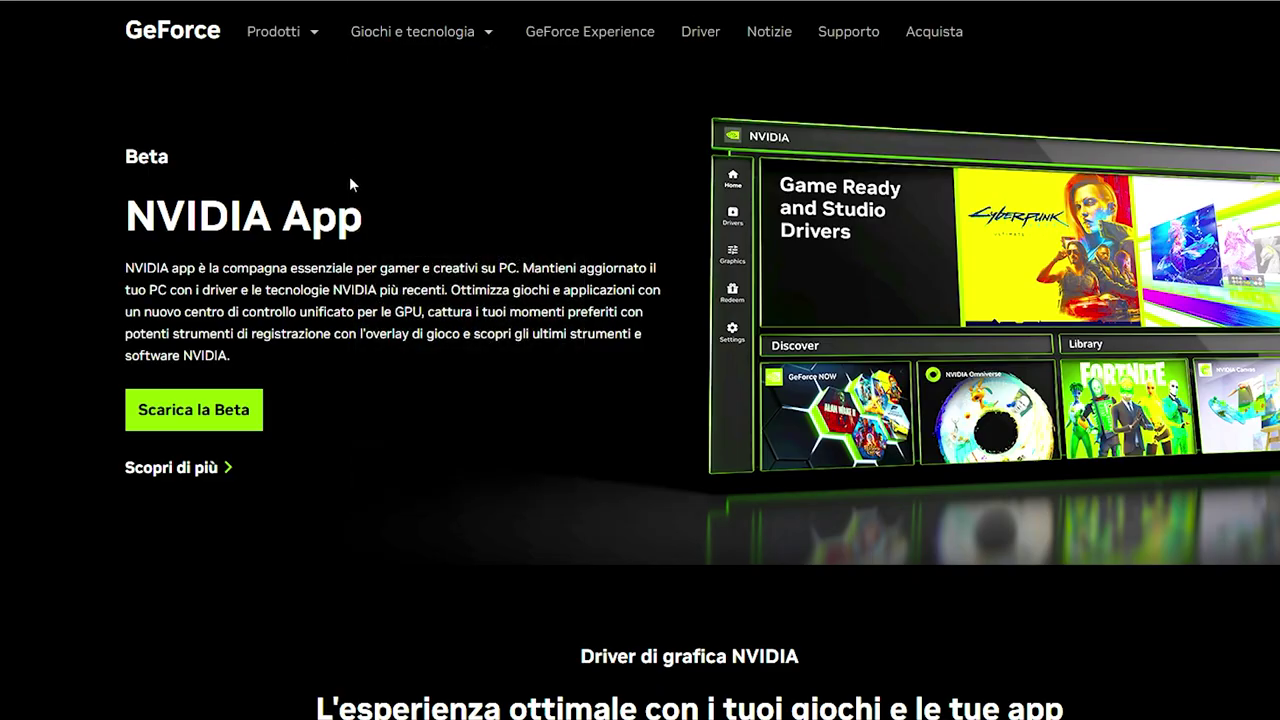
Step: On AMD's driver support page in Chrome, choose Processori as the product category and look through the product families
click(237, 8)
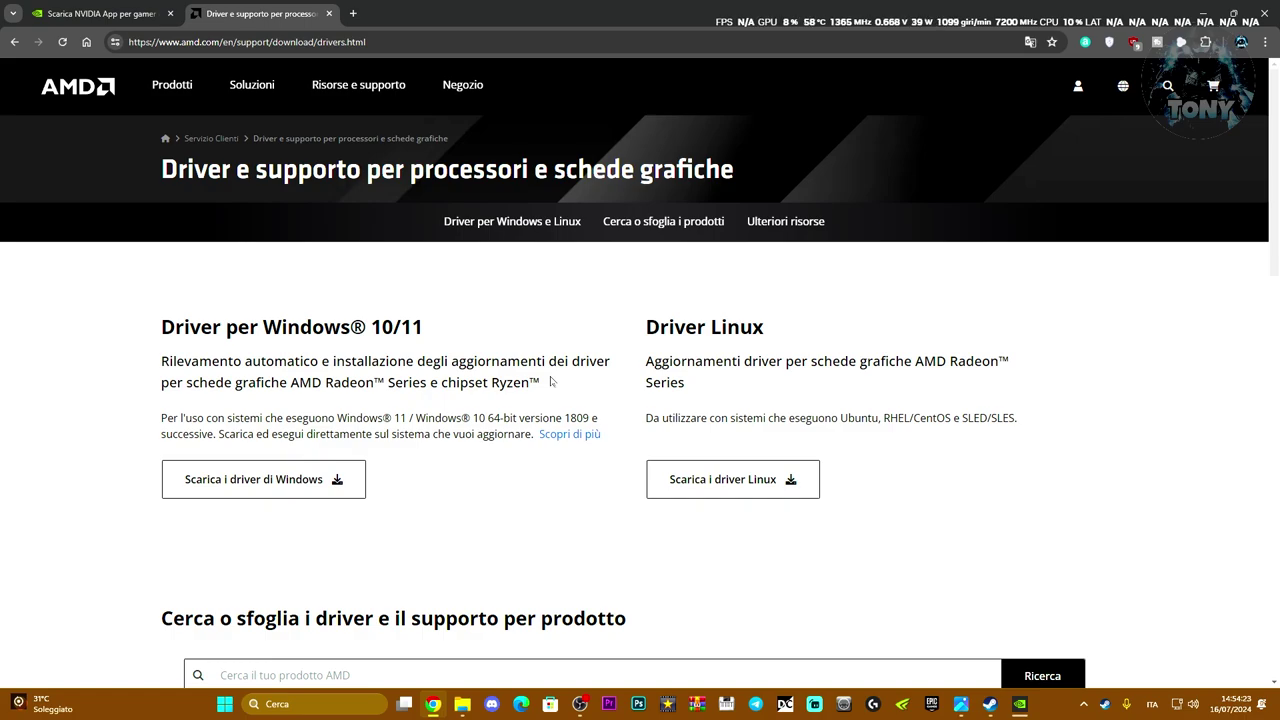
scroll(550, 381, down, 5)
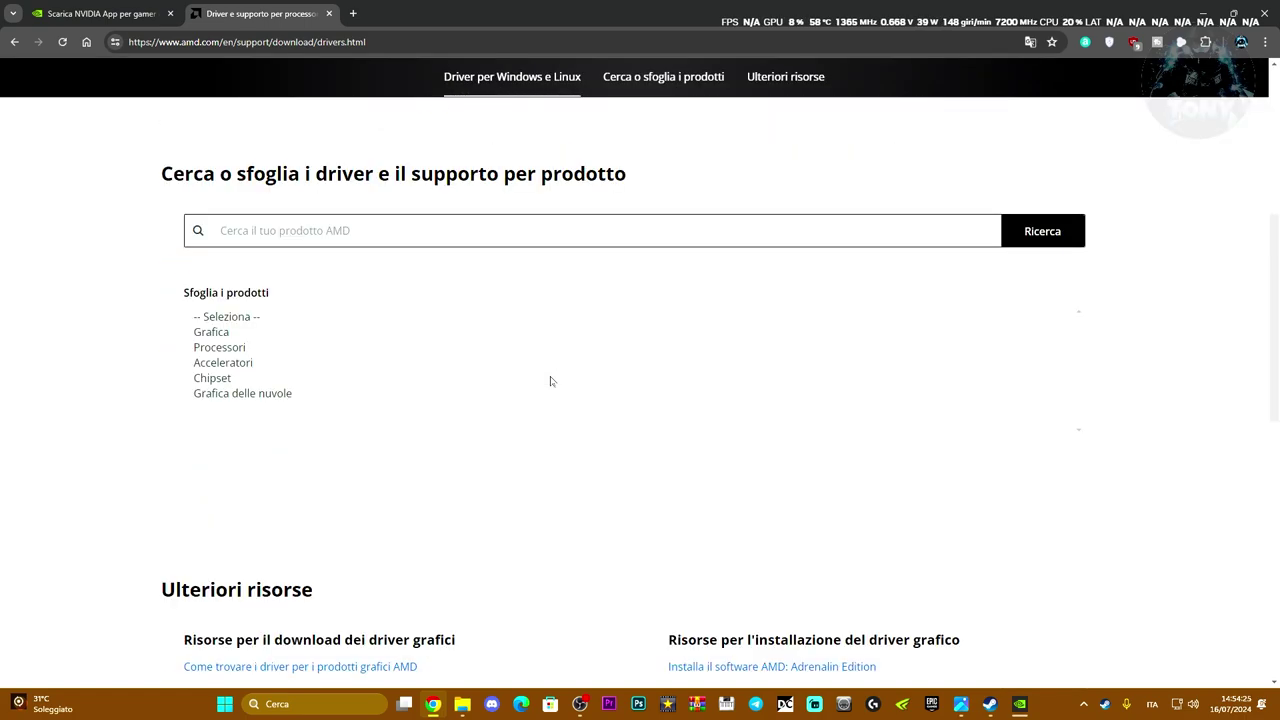
click(219, 347)
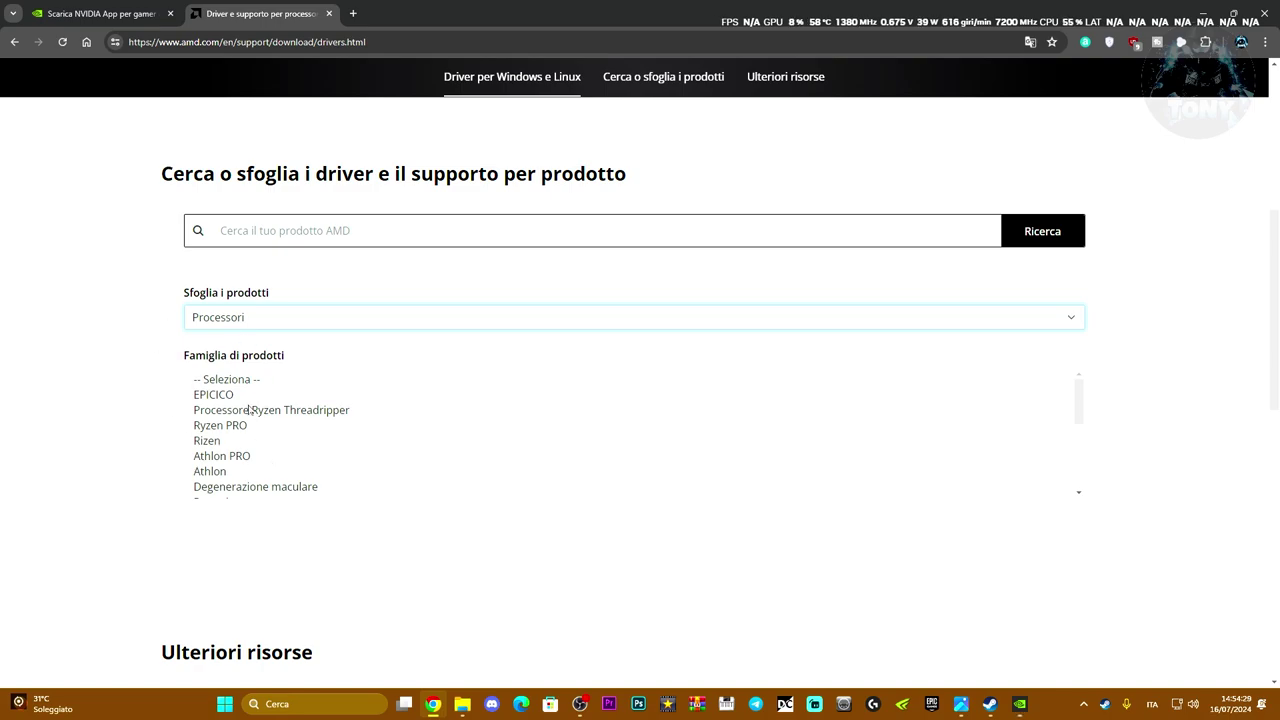
scroll(245, 412, down, 5)
scroll(72, 450, up, 4)
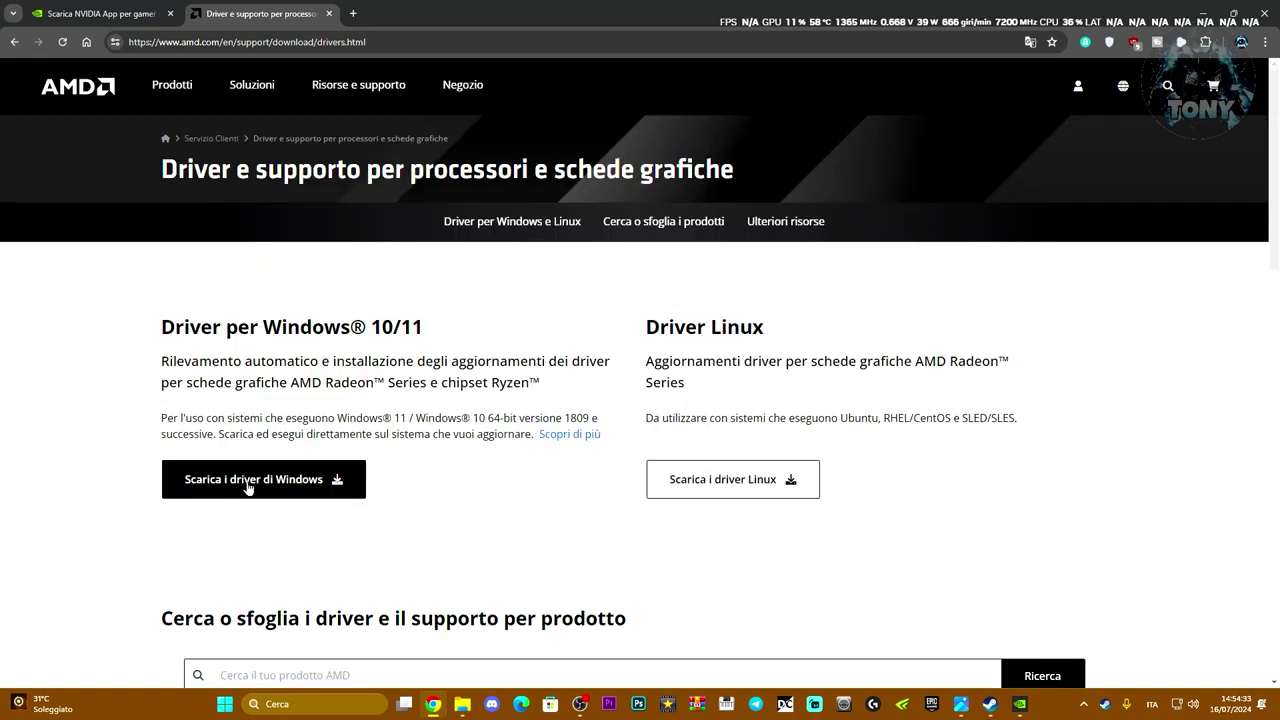
Step: Look over the AMD product search suggestions and return to the NVIDIA App download page
scroll(270, 488, down, 3)
click(256, 418)
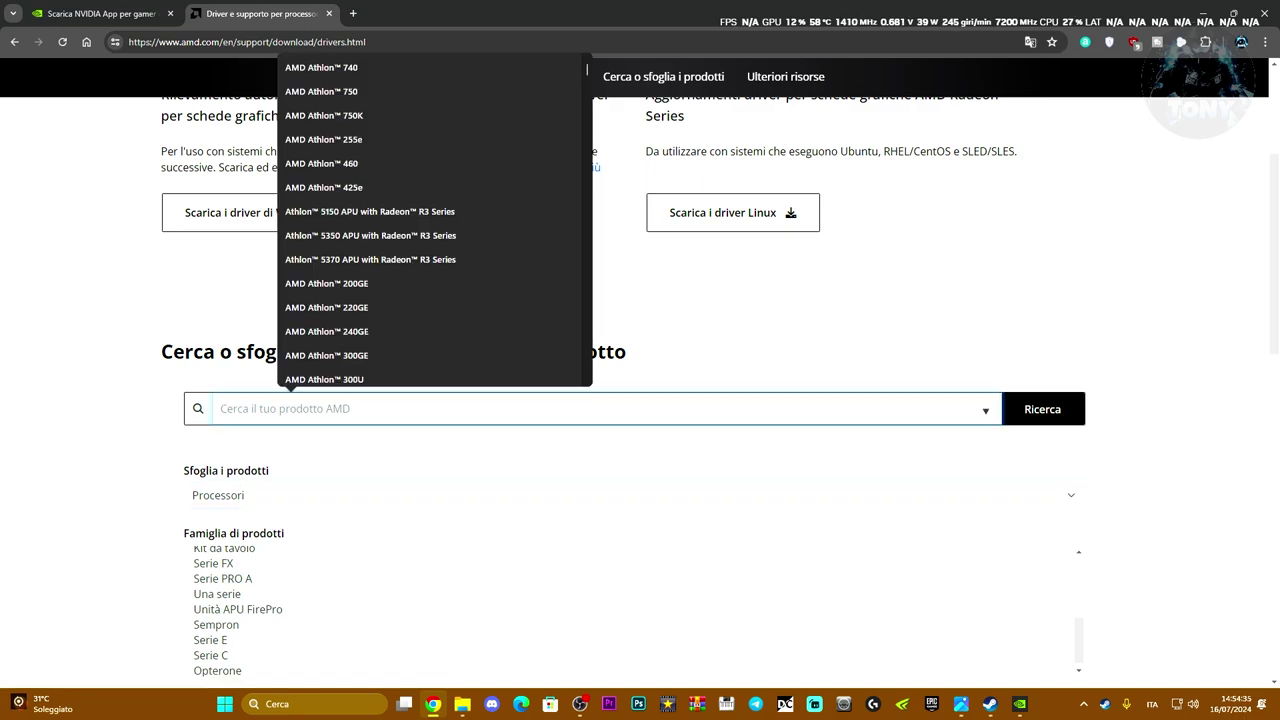
click(160, 426)
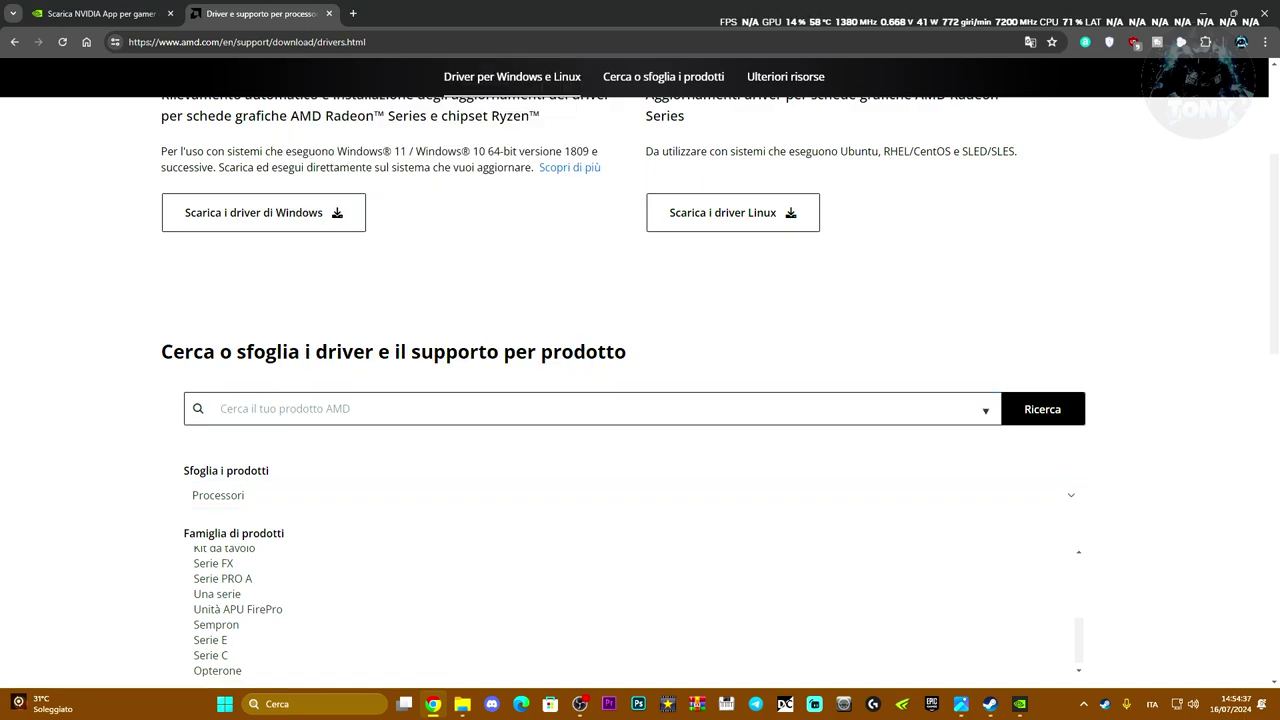
click(1040, 413)
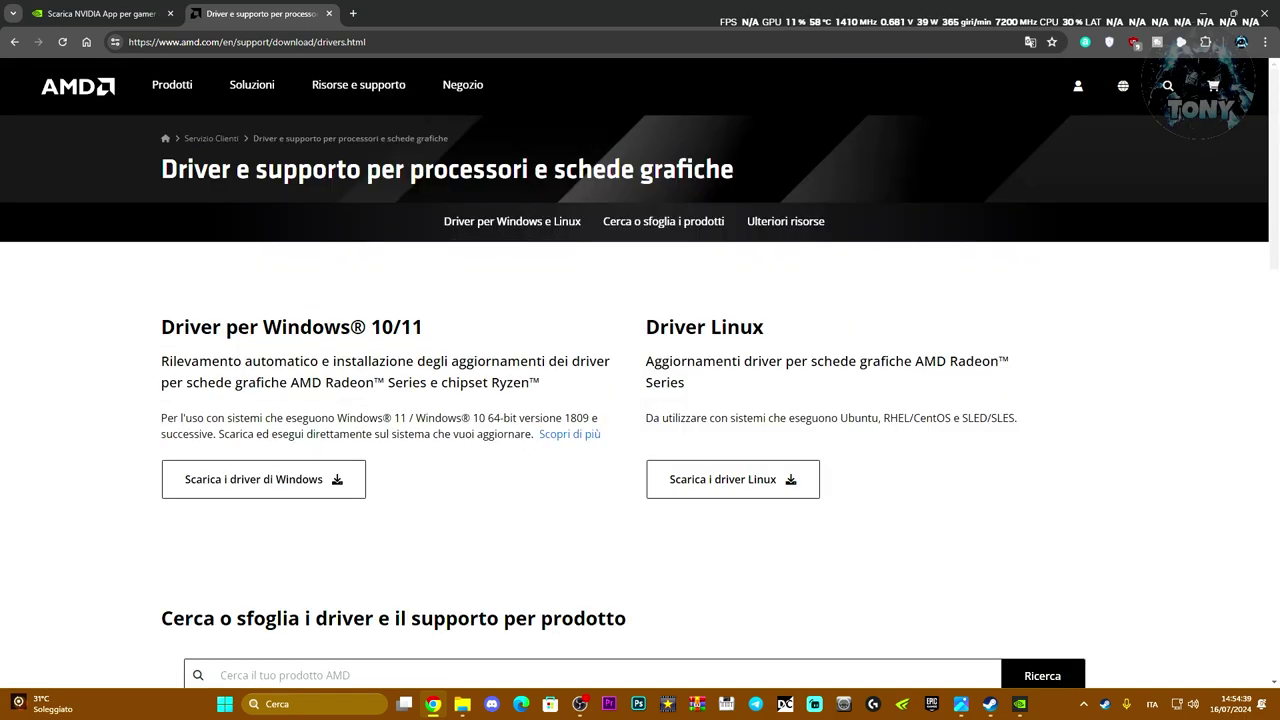
key(ctrl+shift+Tab)
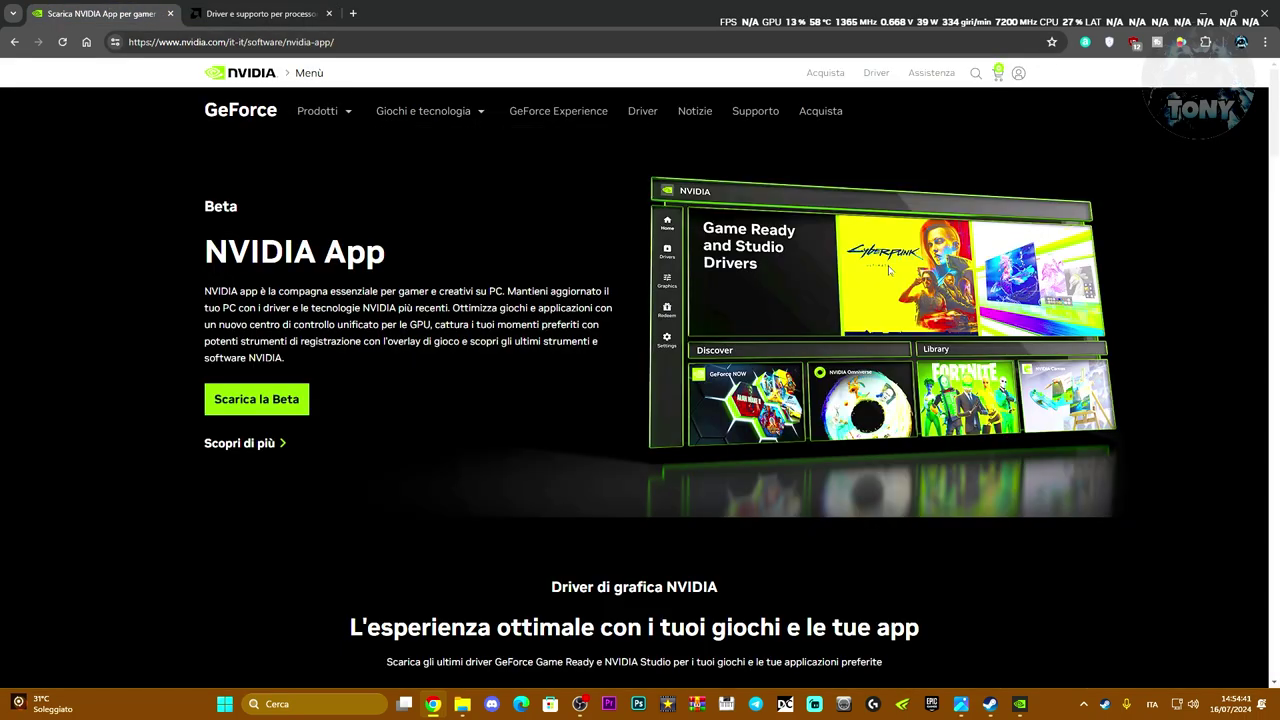
Step: Search Windows for "windows", open Windows Update, check for available updates, and close the settings window
click(311, 706)
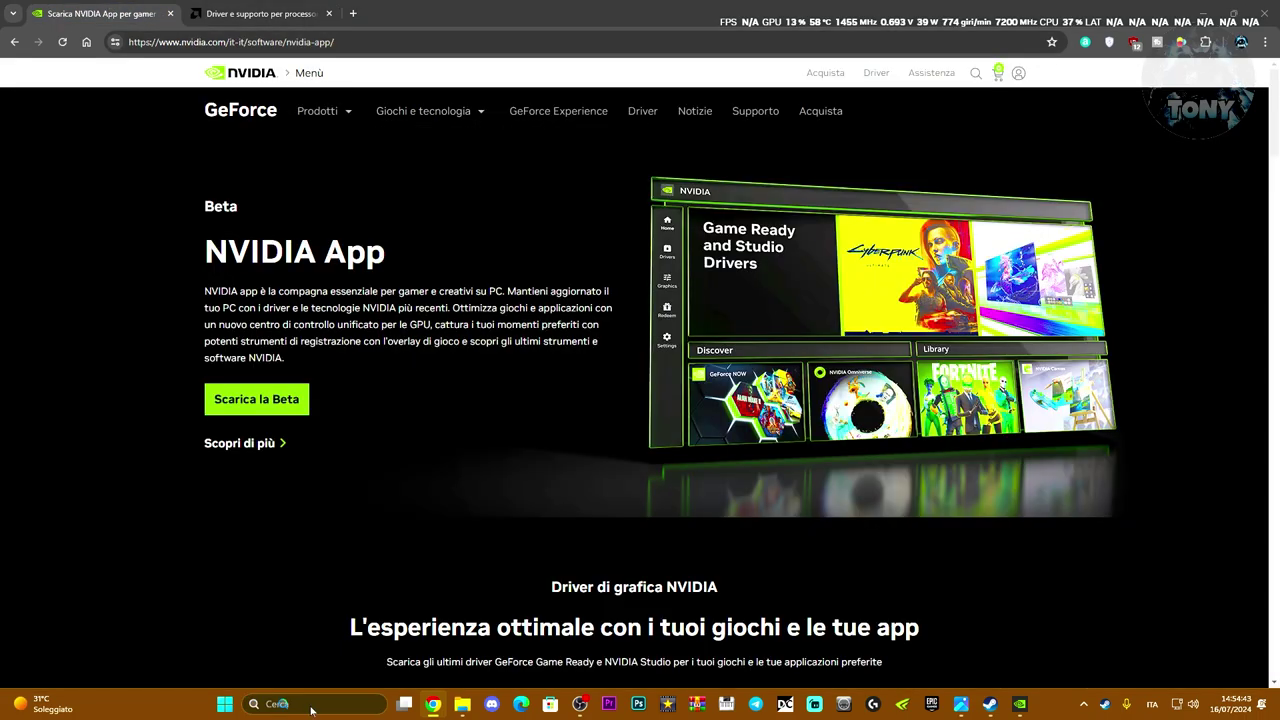
text(windows)
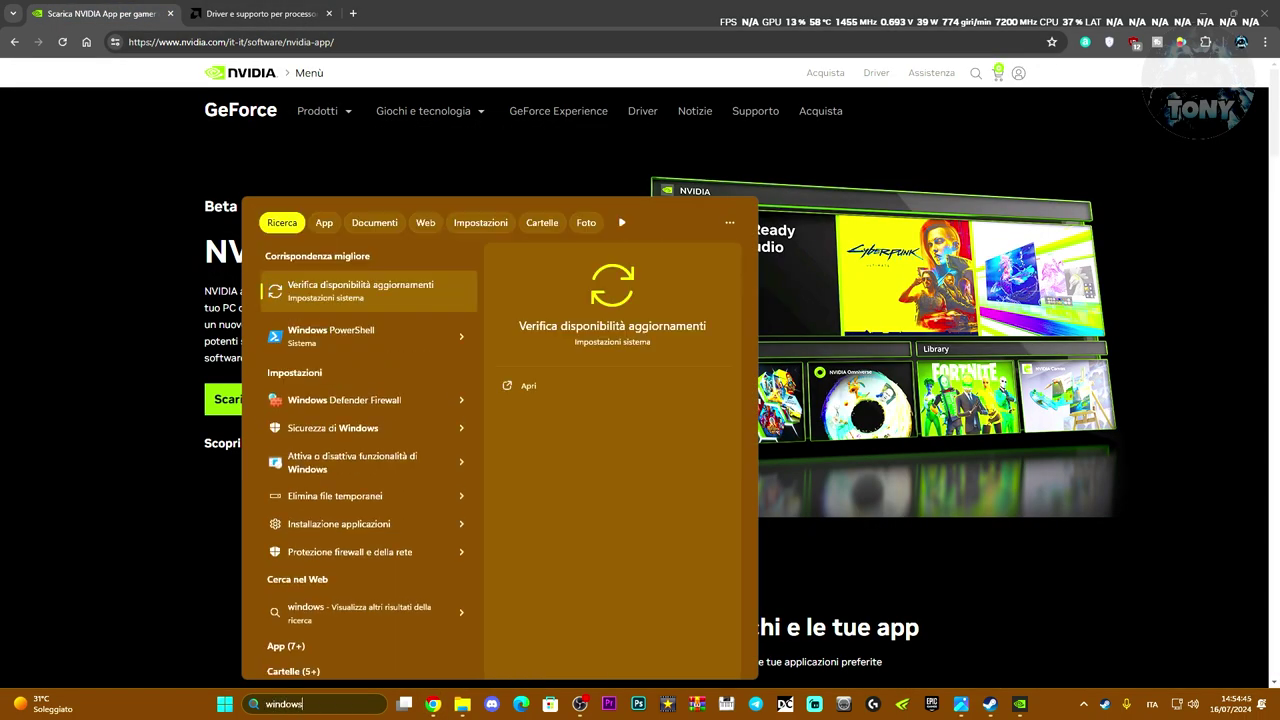
click(371, 288)
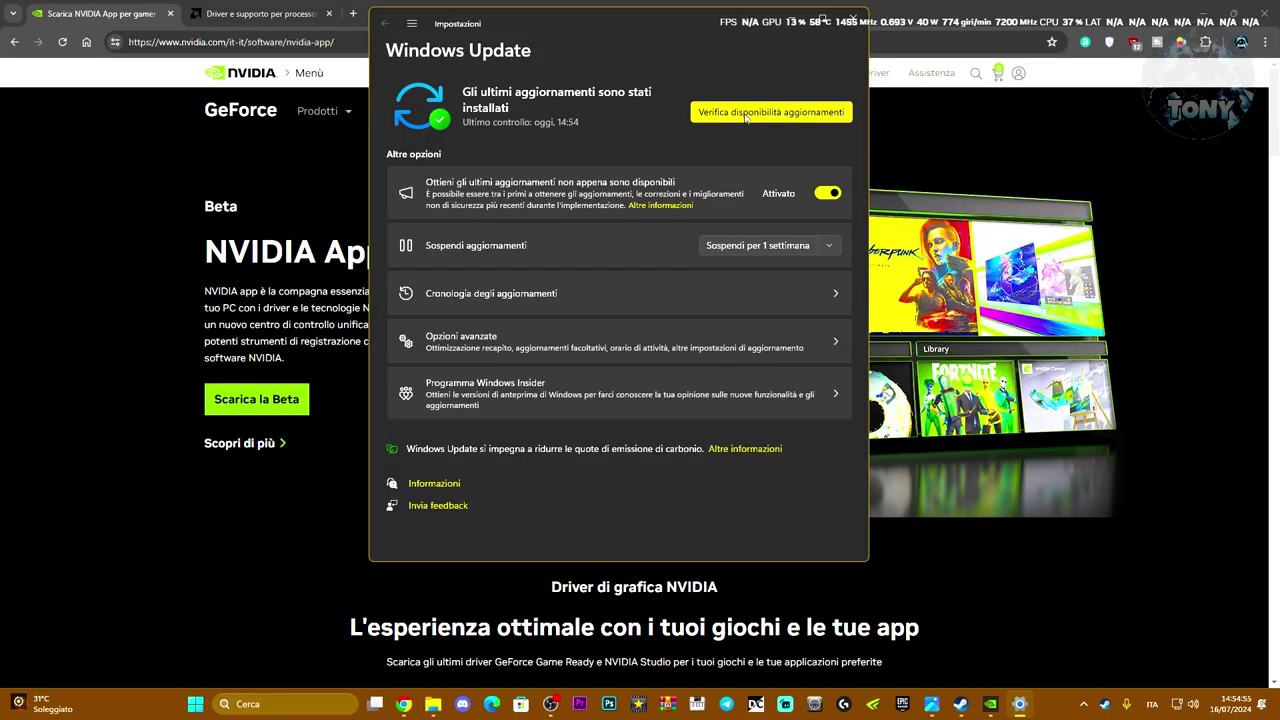
click(748, 112)
drag(722, 34, 745, 43)
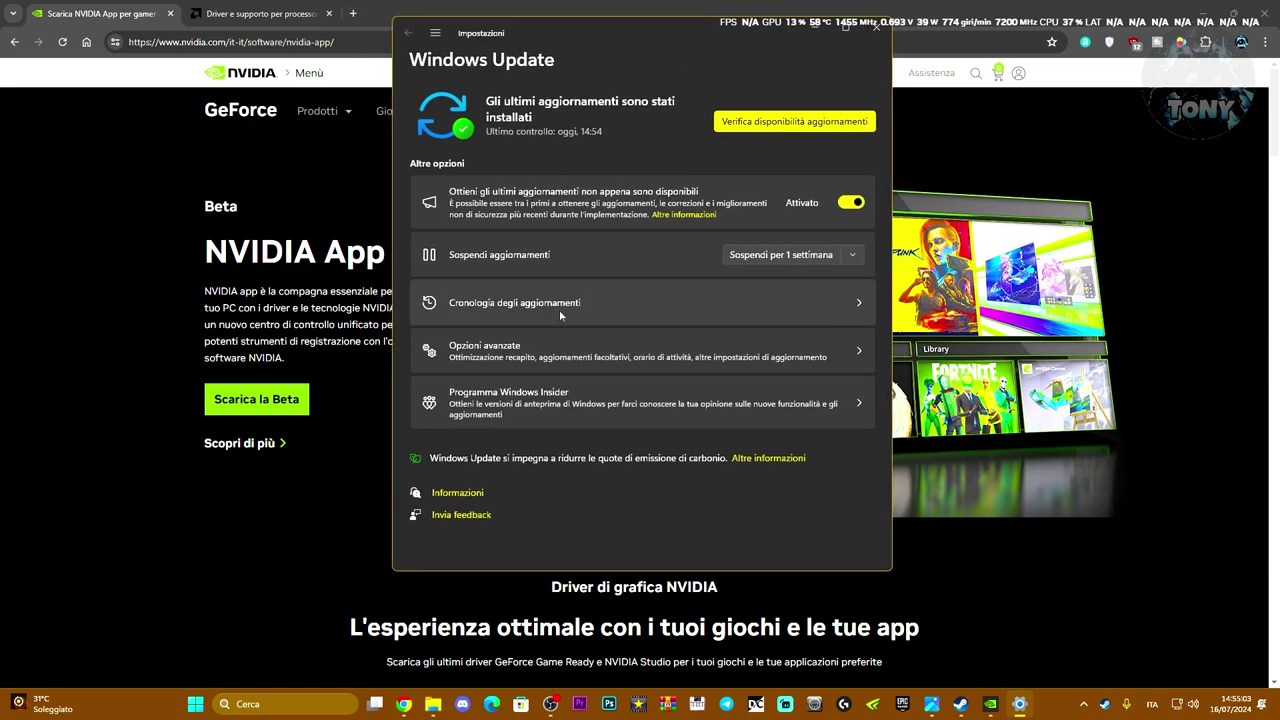
click(878, 28)
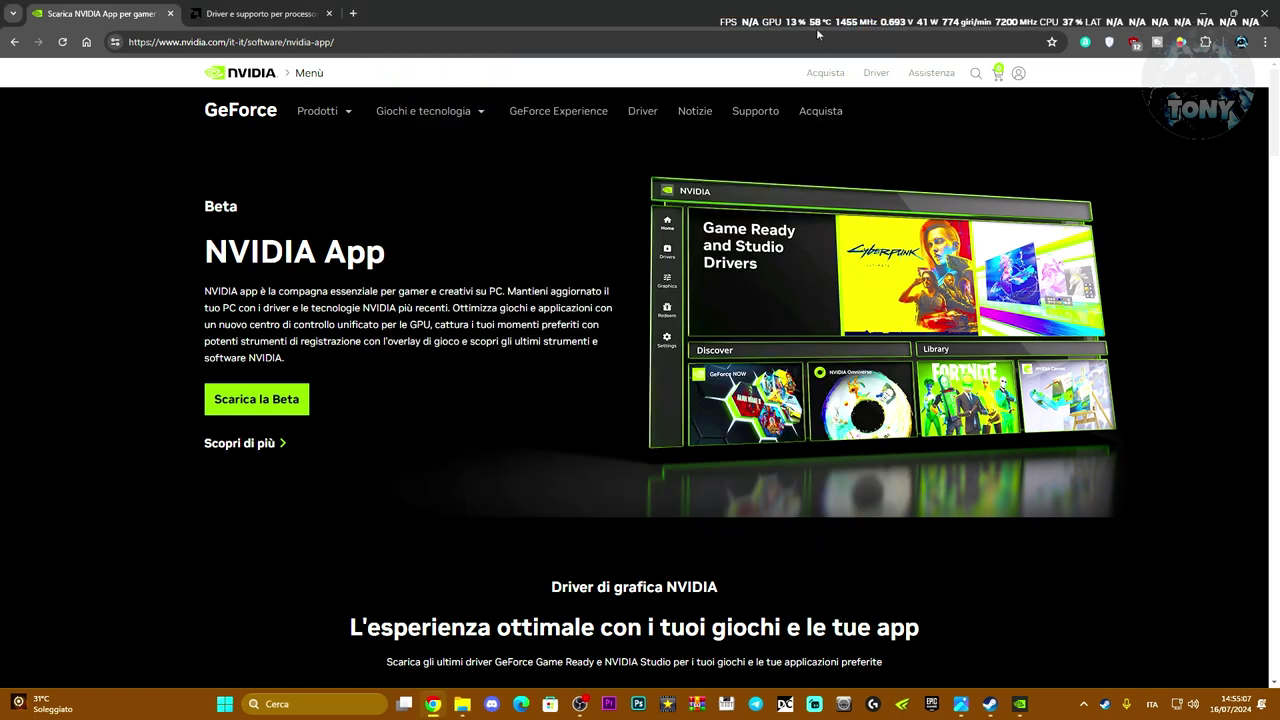
Step: Minimize Chrome and the main Steam window, and close File Explorer to clear the desktop
click(1196, 18)
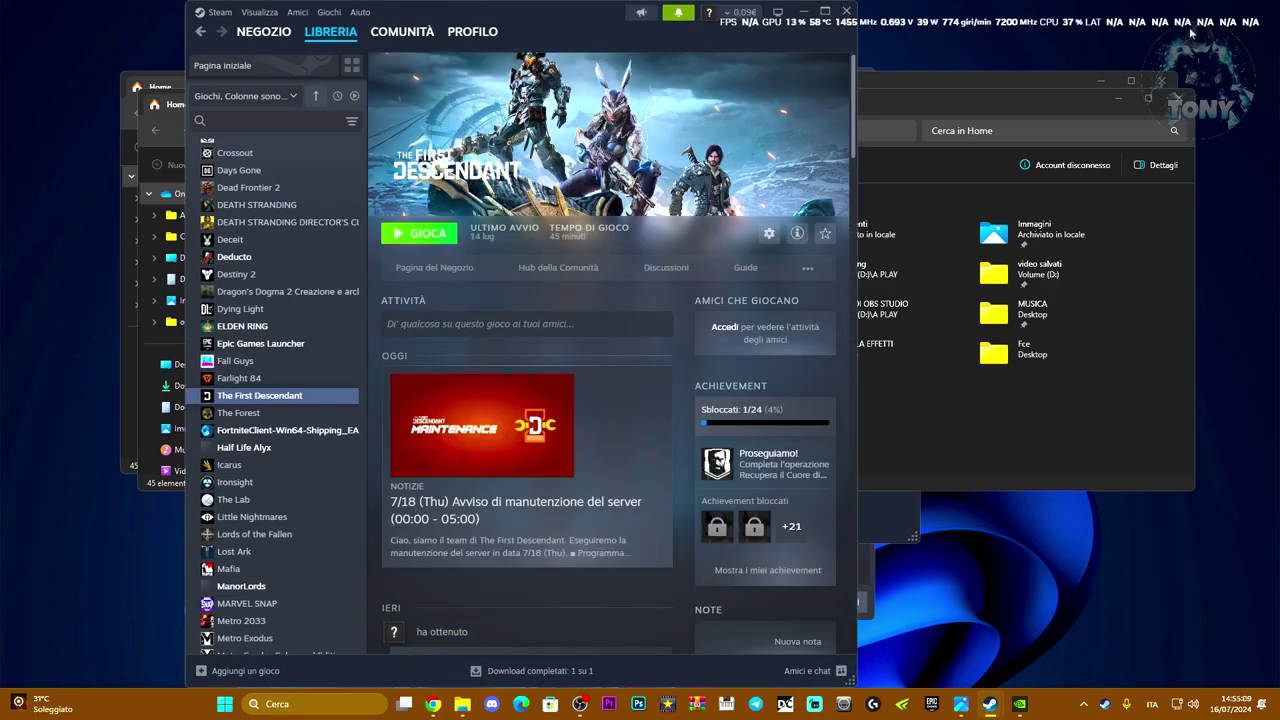
click(802, 11)
click(1162, 80)
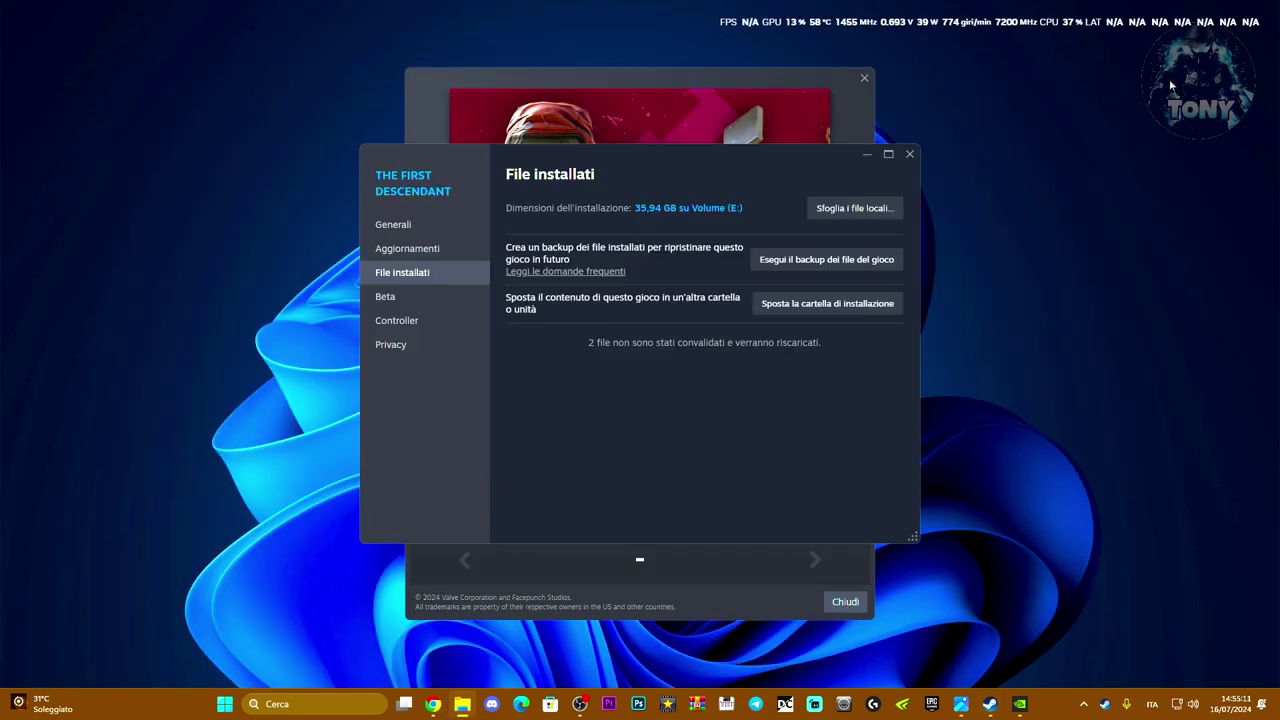
Step: Close The First Descendant's properties window and the Steam news window to clear the desktop
click(909, 153)
click(864, 78)
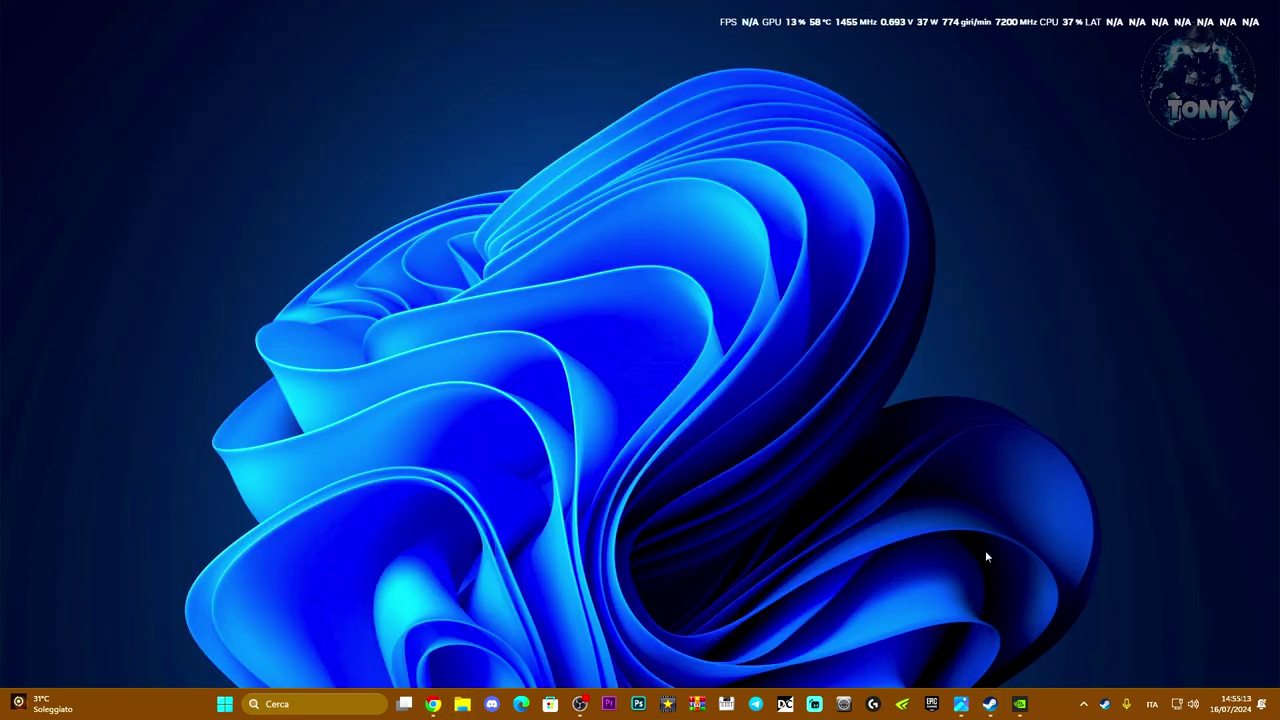
mouse_move(990, 704)
click(1021, 664)
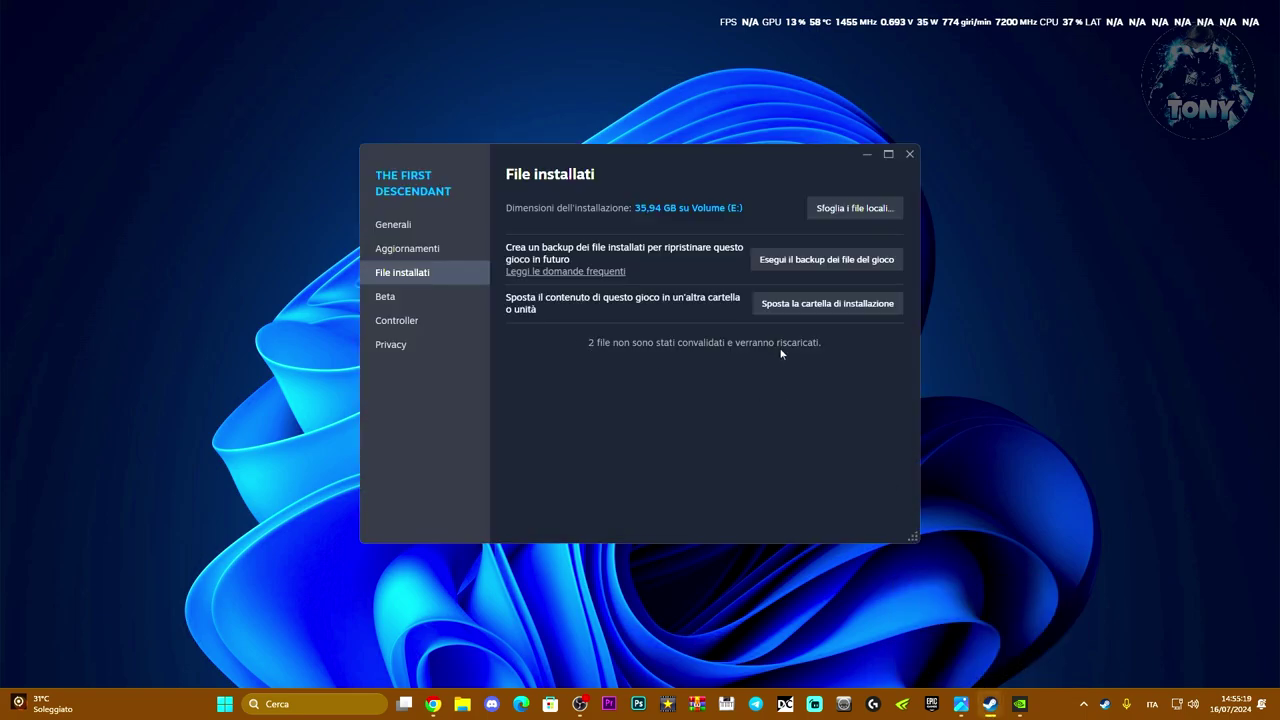
click(909, 154)
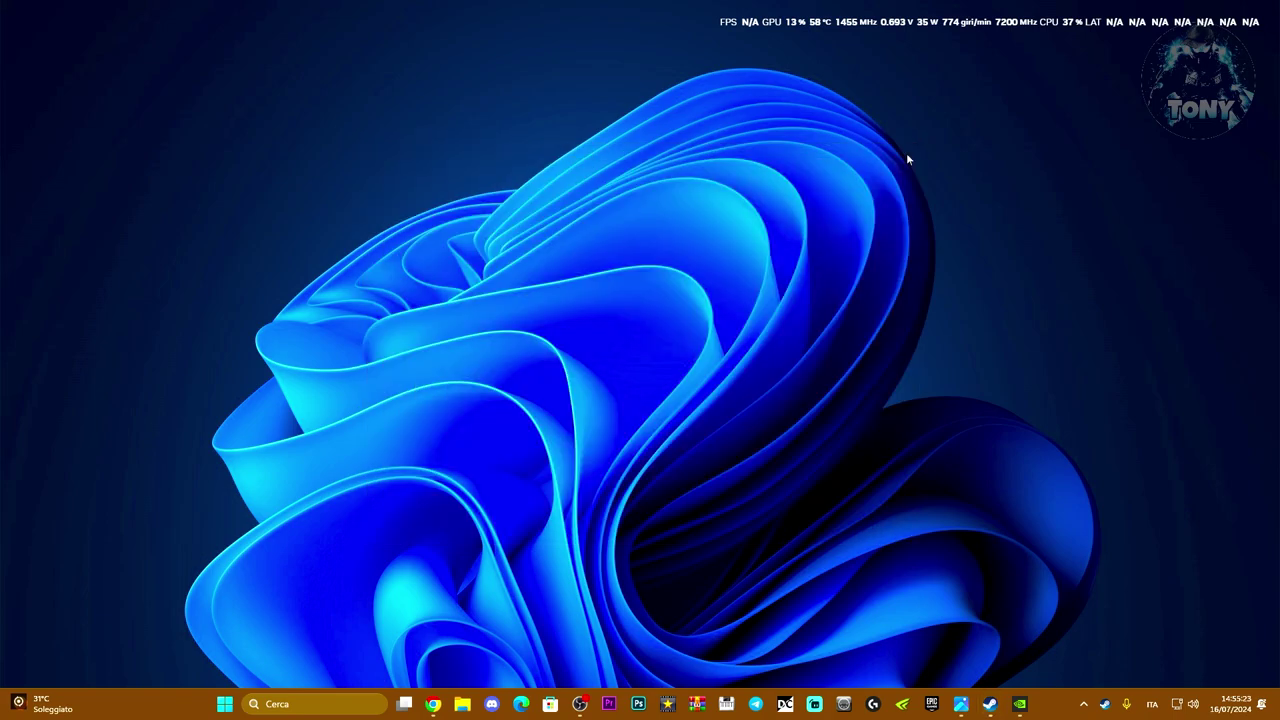
Step: Open Device Manager, expand the video adapters (Schede video), and select the NVIDIA GeForce GTX 1660 SUPER
right_click(228, 705)
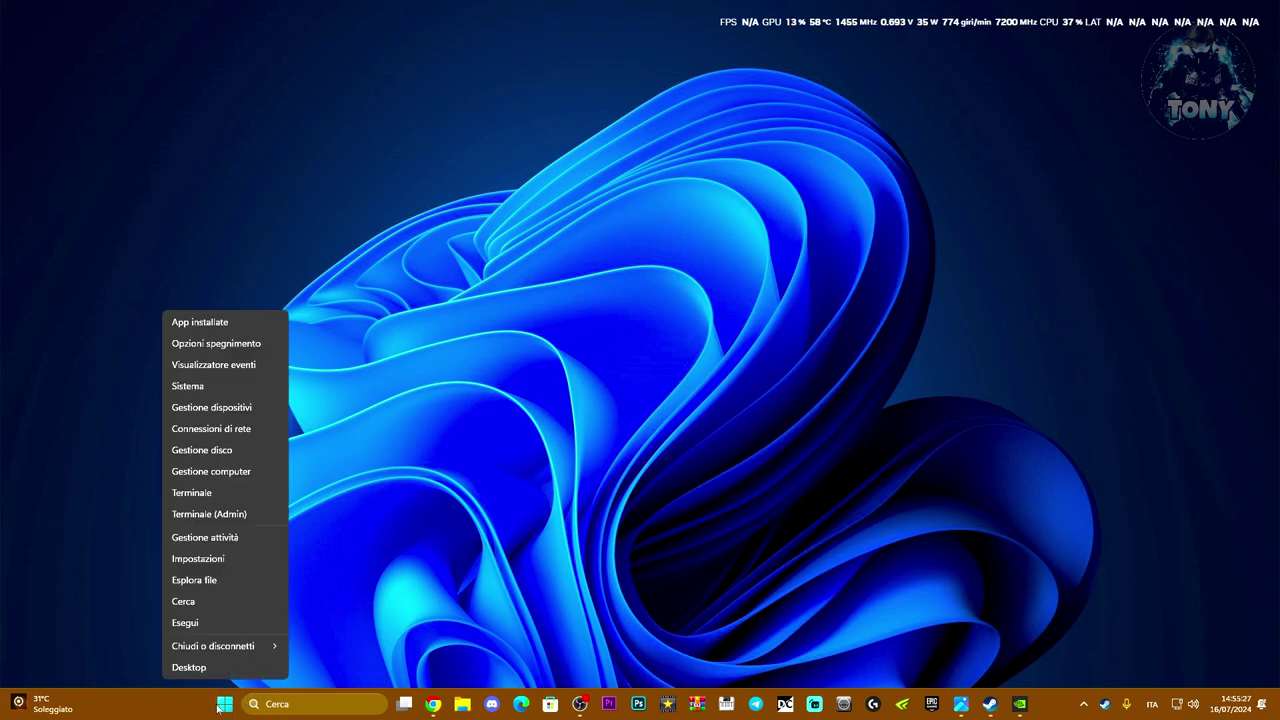
click(240, 408)
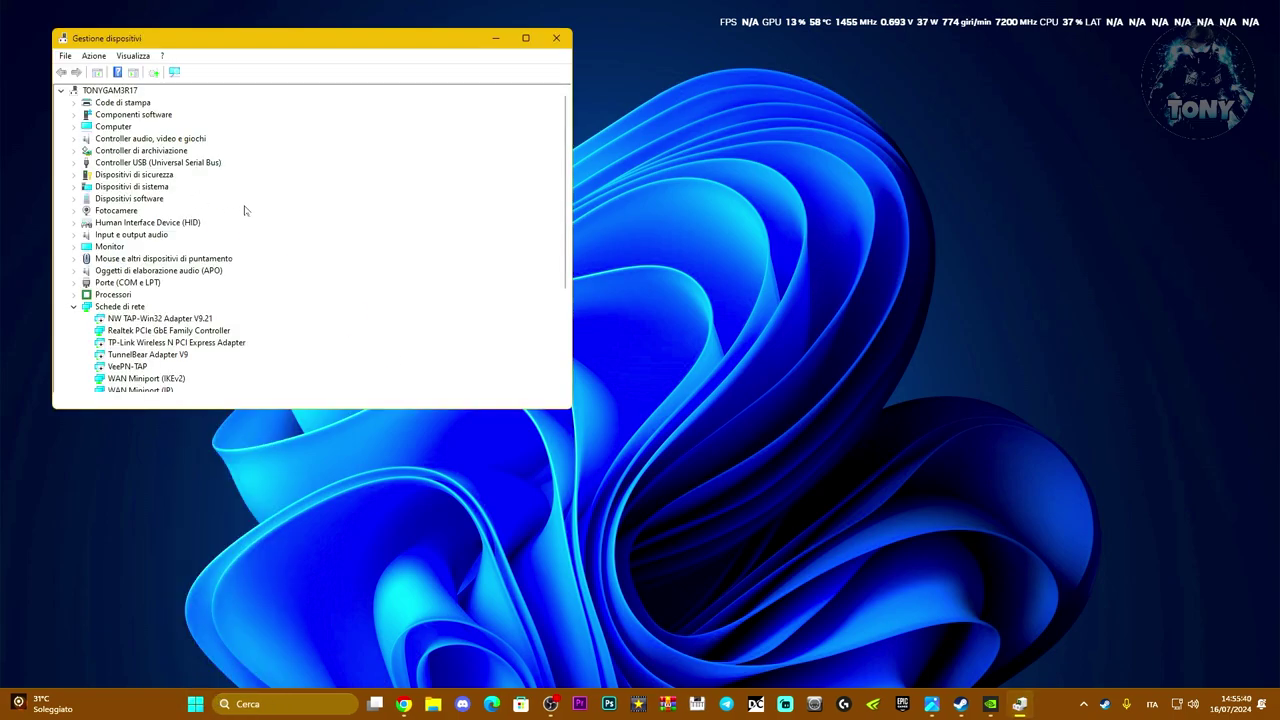
scroll(244, 210, down, 4)
double_click(115, 355)
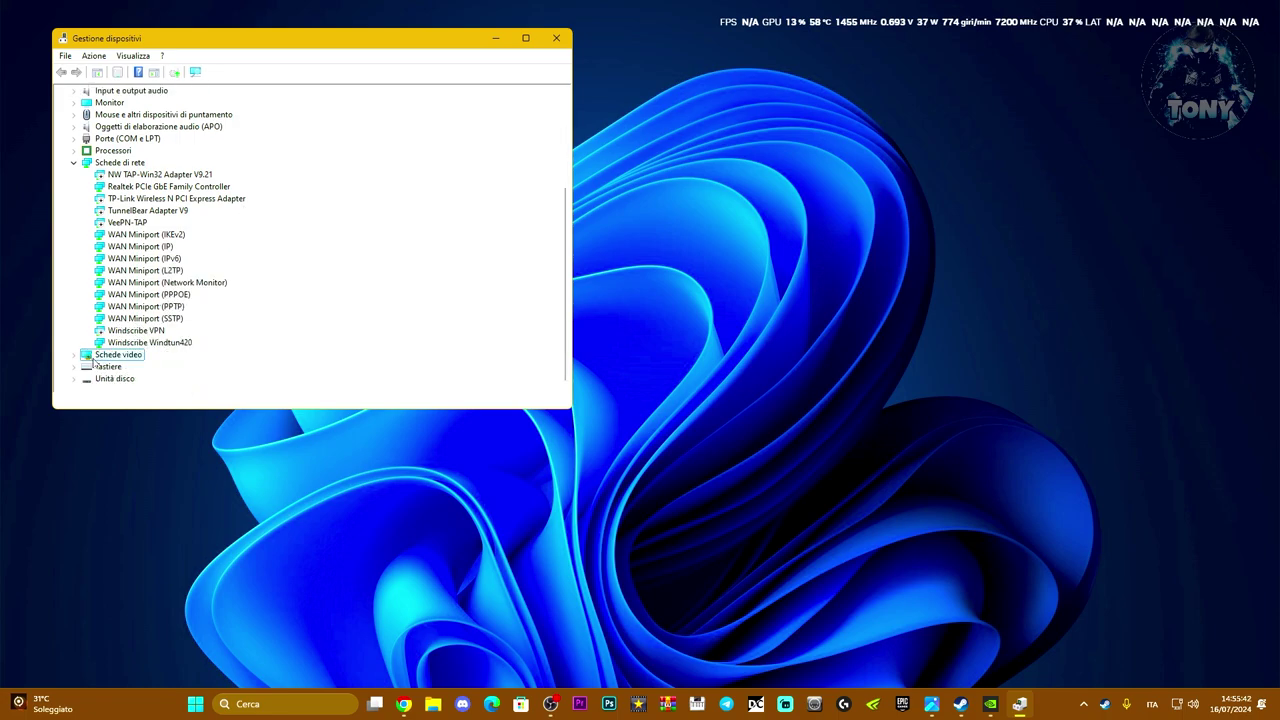
click(140, 367)
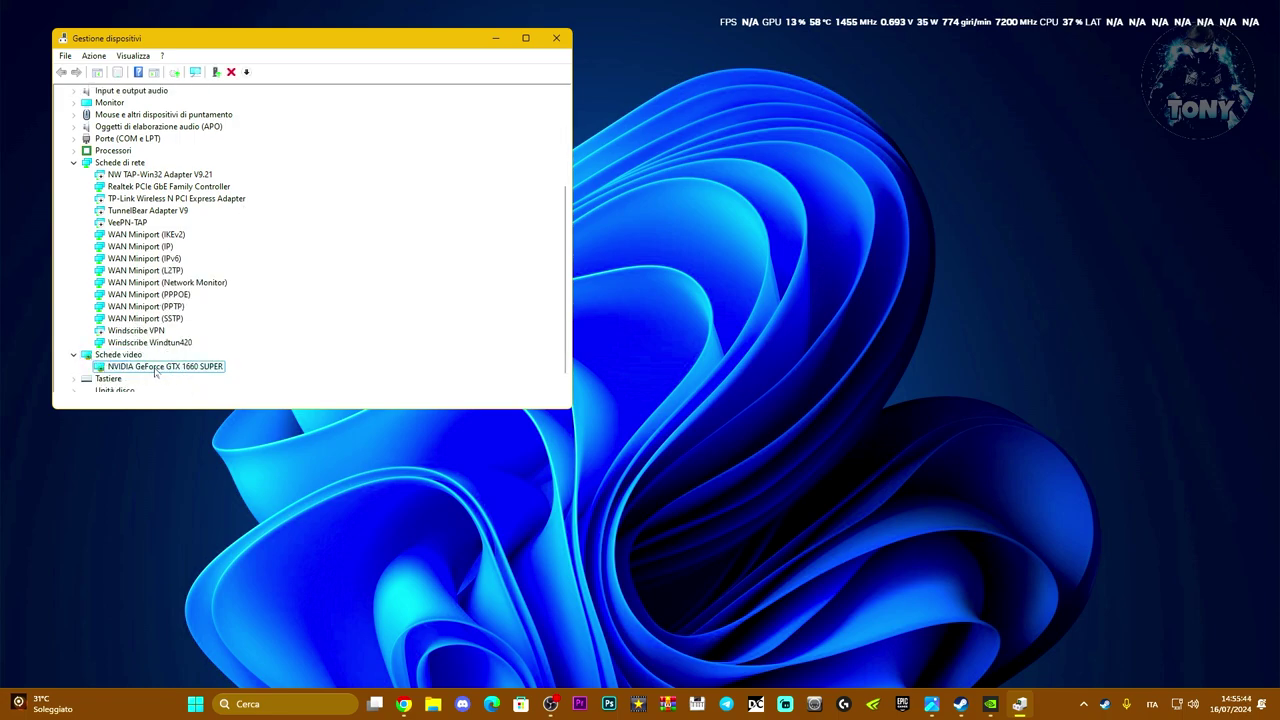
Step: Examine the manual driver update choices for the NVIDIA GeForce GTX 1660 SUPER, then close the wizard and Device Manager without installing
right_click(155, 370)
click(186, 380)
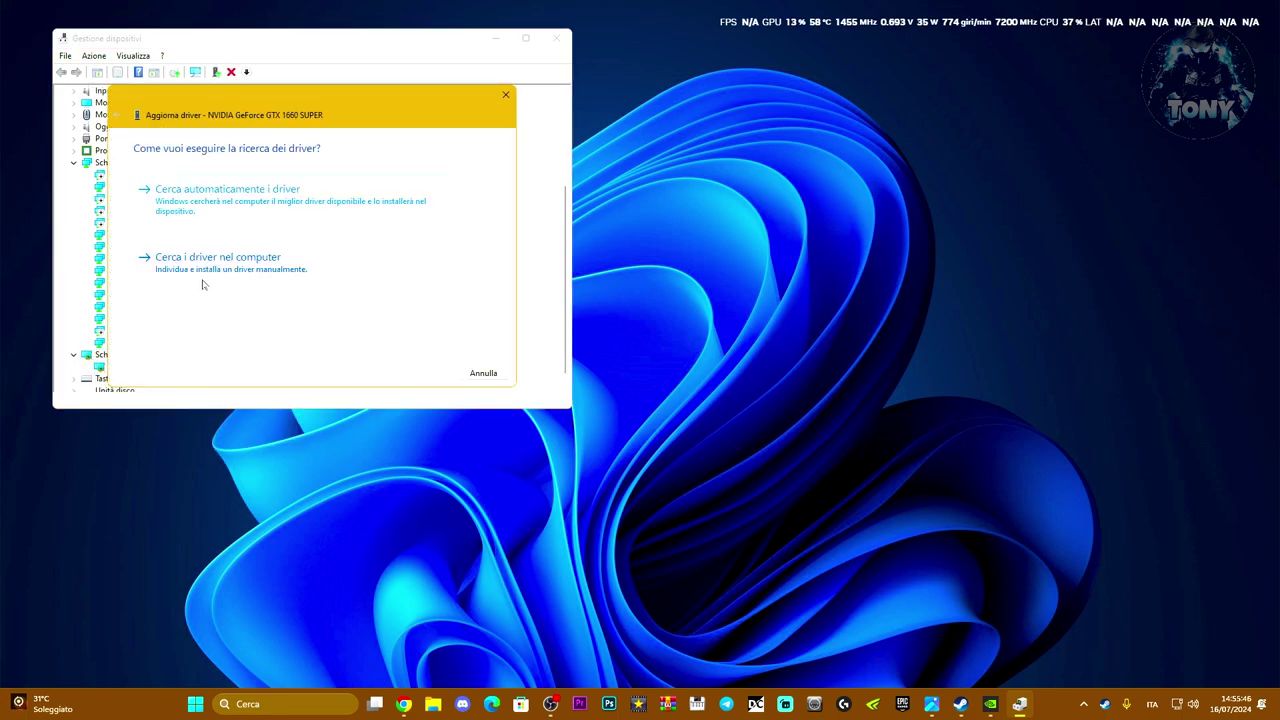
click(202, 263)
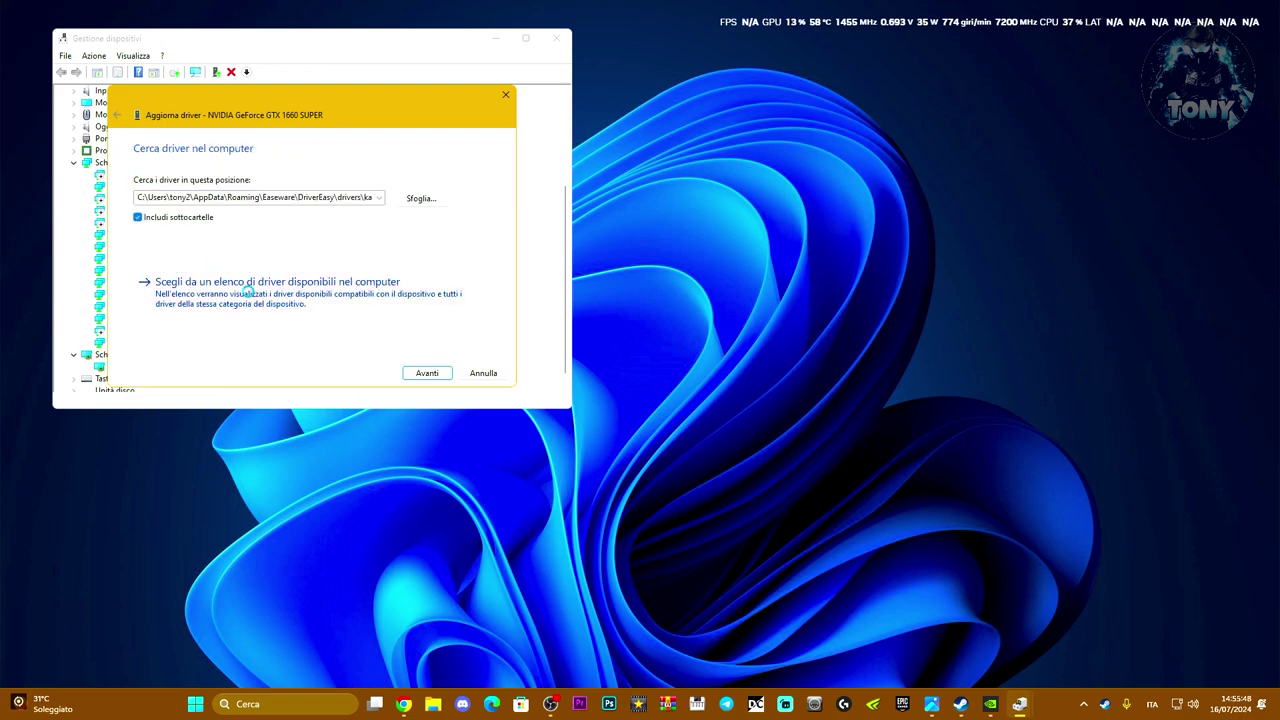
click(251, 283)
click(216, 260)
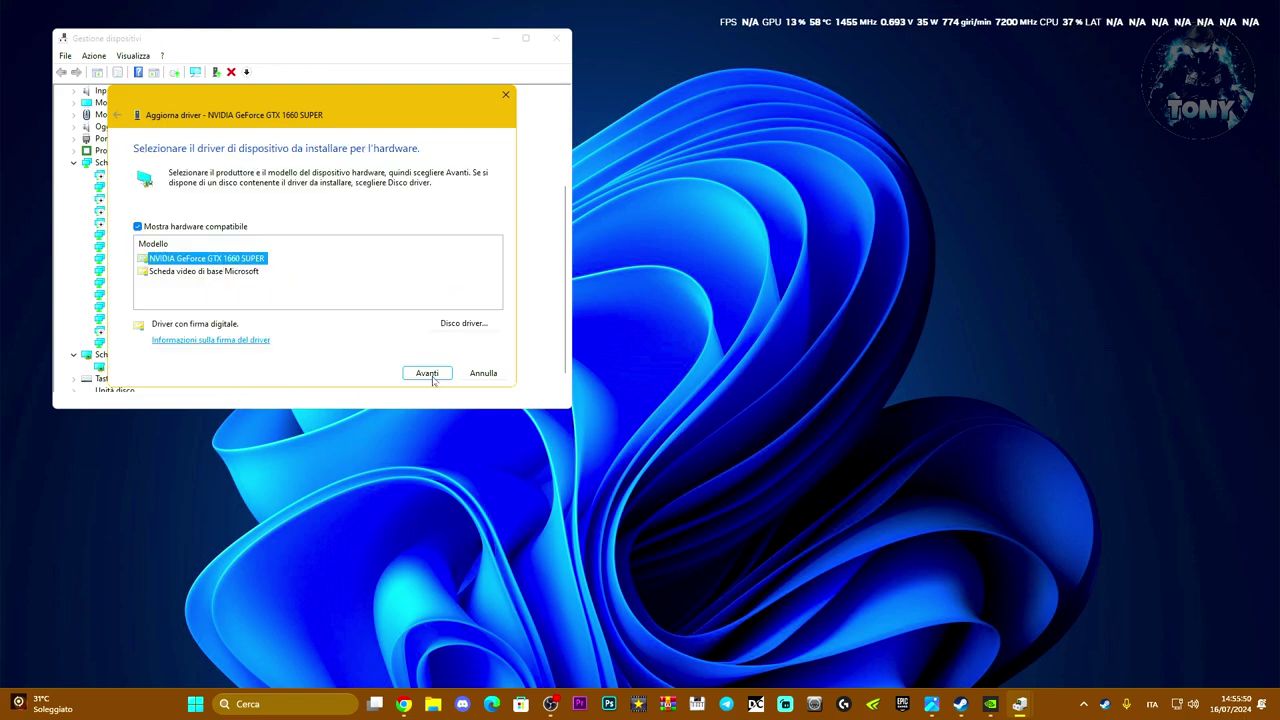
click(507, 96)
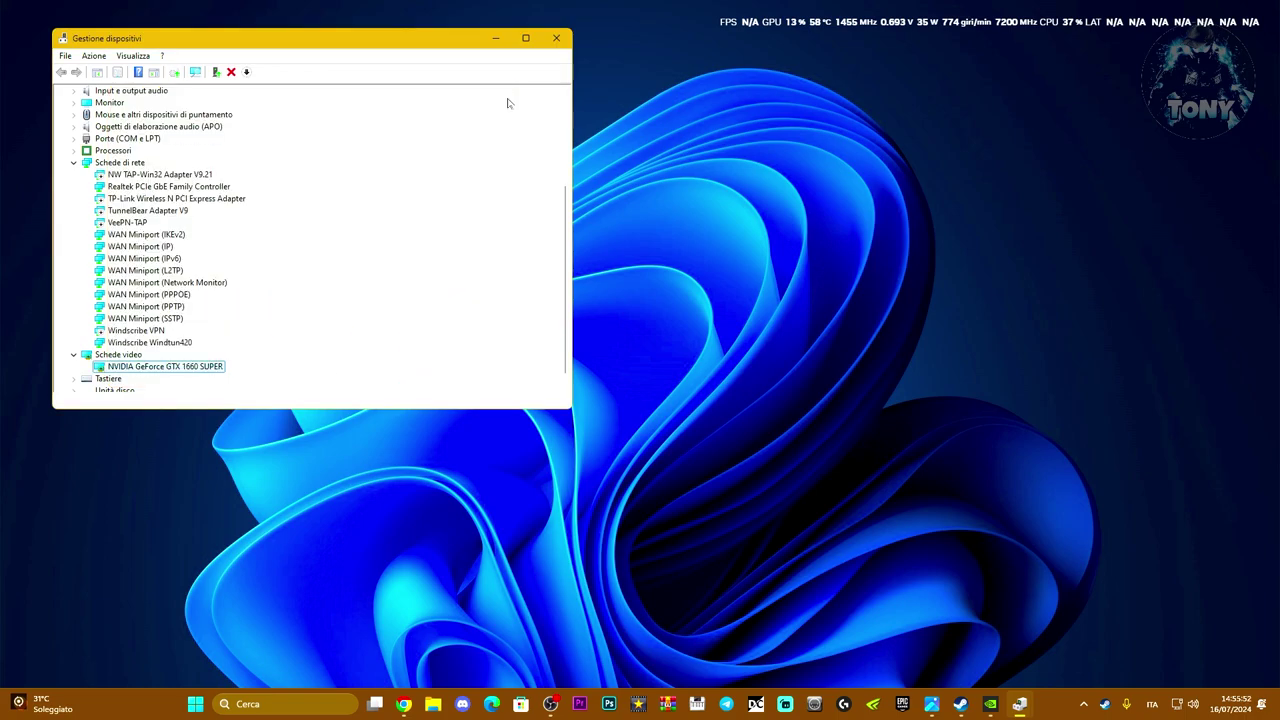
click(558, 38)
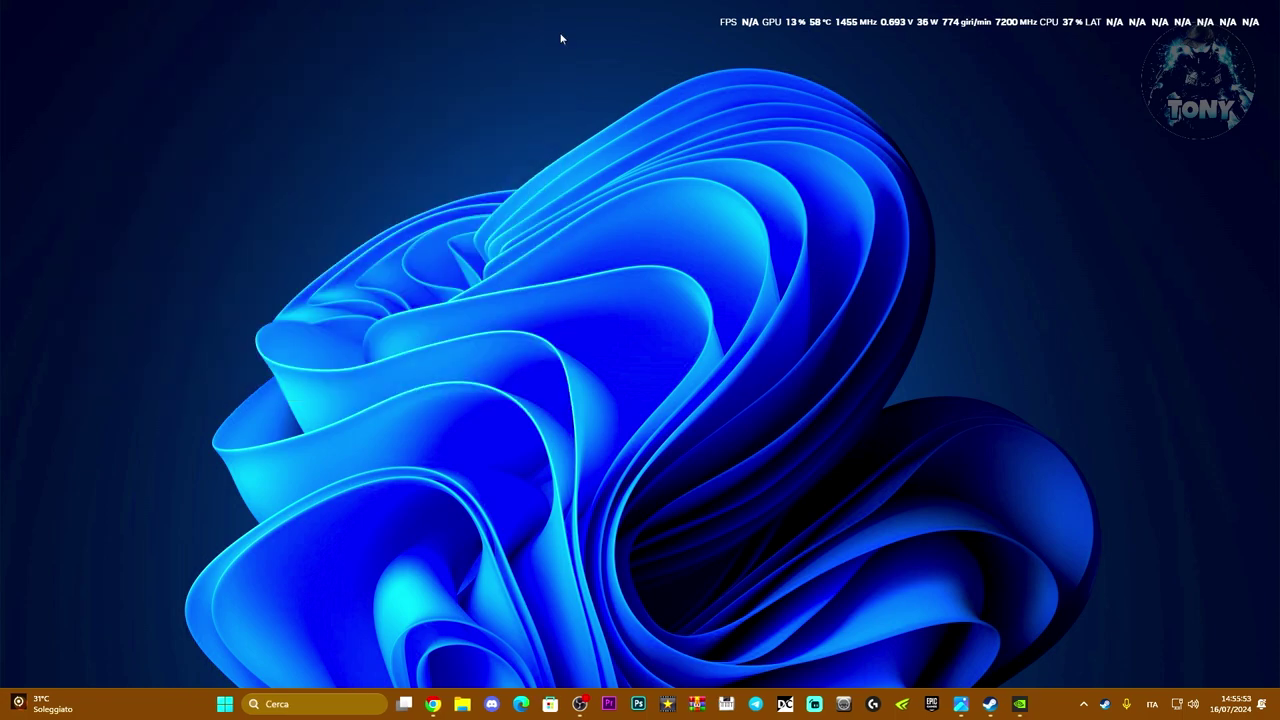
Step: Bring Steam back, open The First Descendant's properties at File installati, and browse the game's local files
click(989, 704)
click(826, 12)
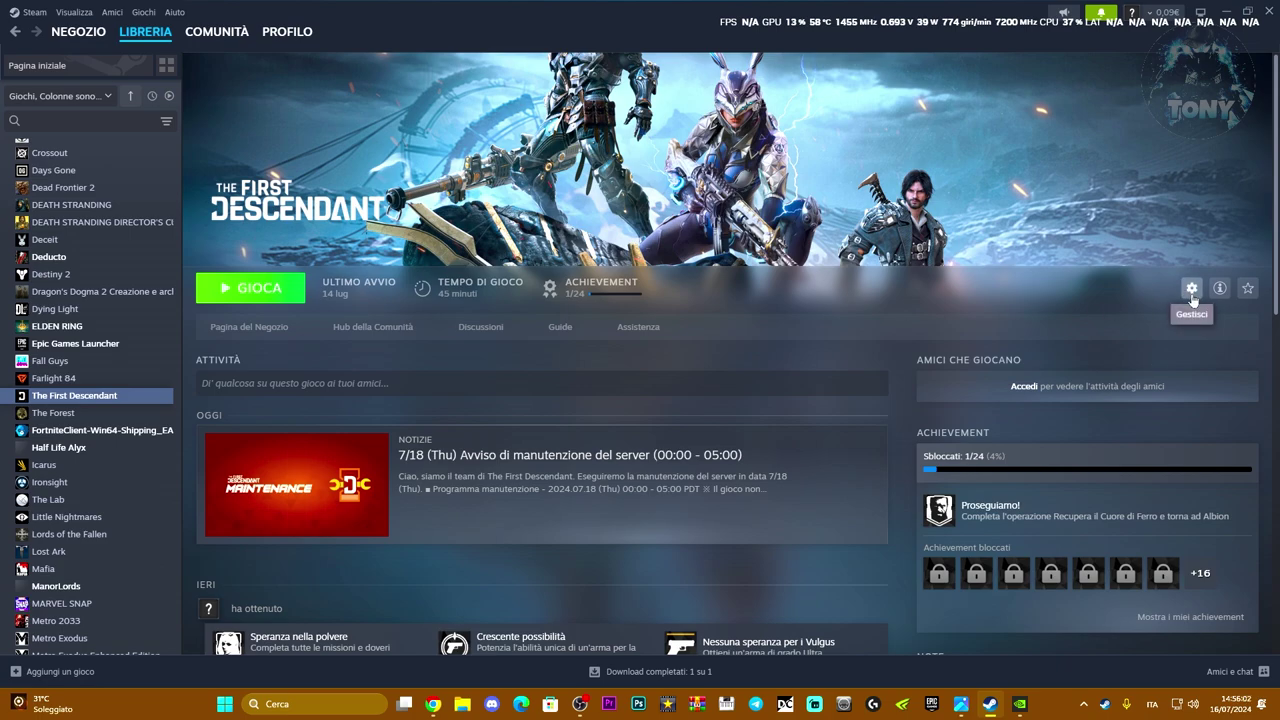
click(1191, 288)
mouse_move(1157, 343)
click(1130, 381)
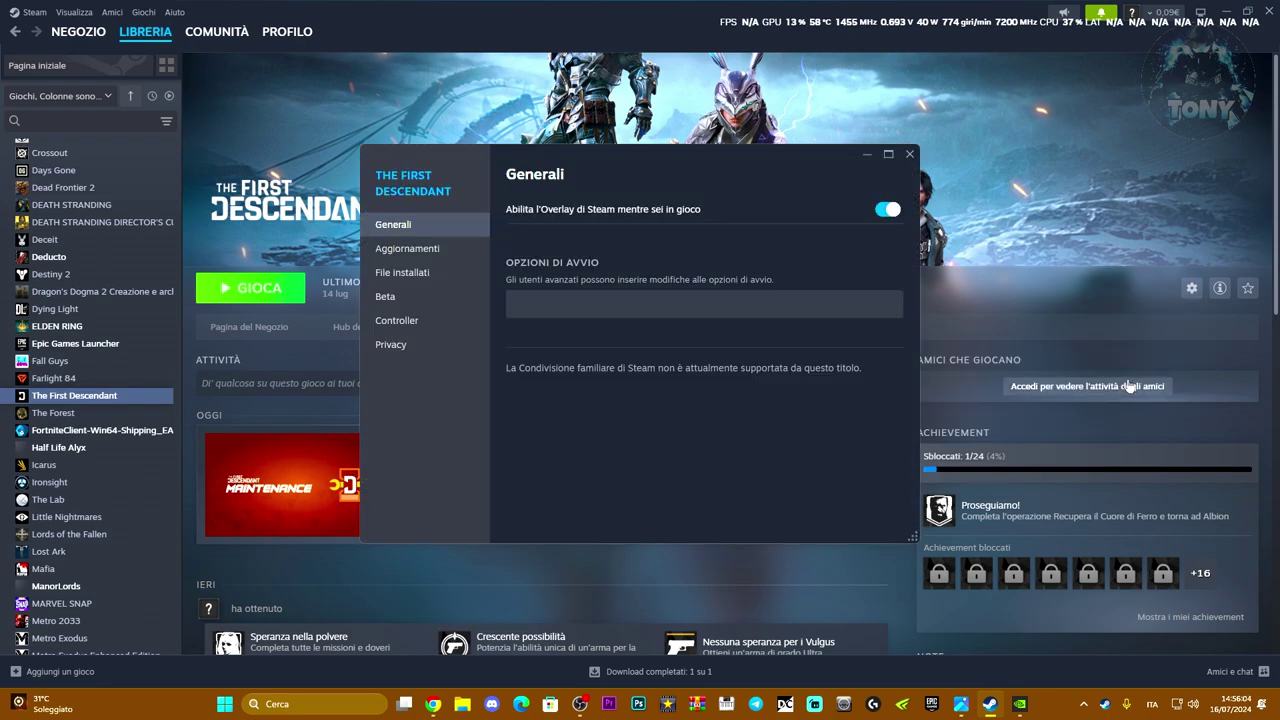
click(420, 275)
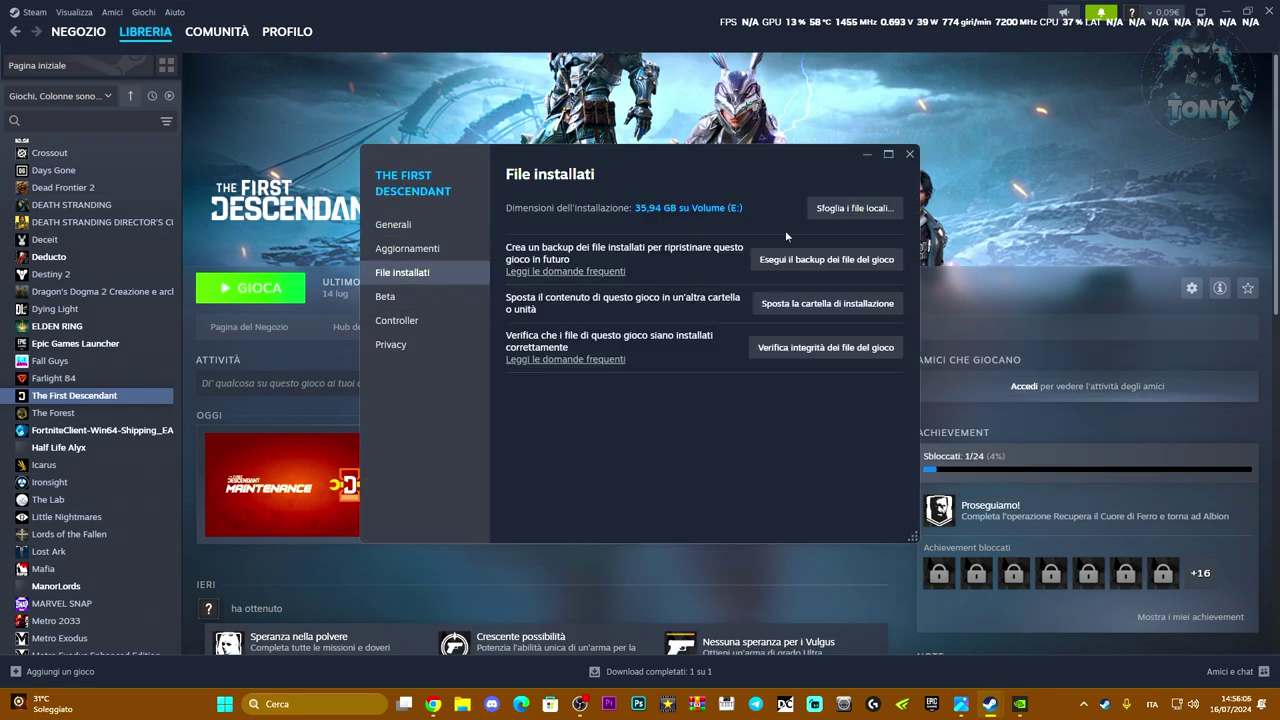
click(840, 209)
Step: Go into the M1, Binaries, Win64 folder of the game's installation
double_click(420, 234)
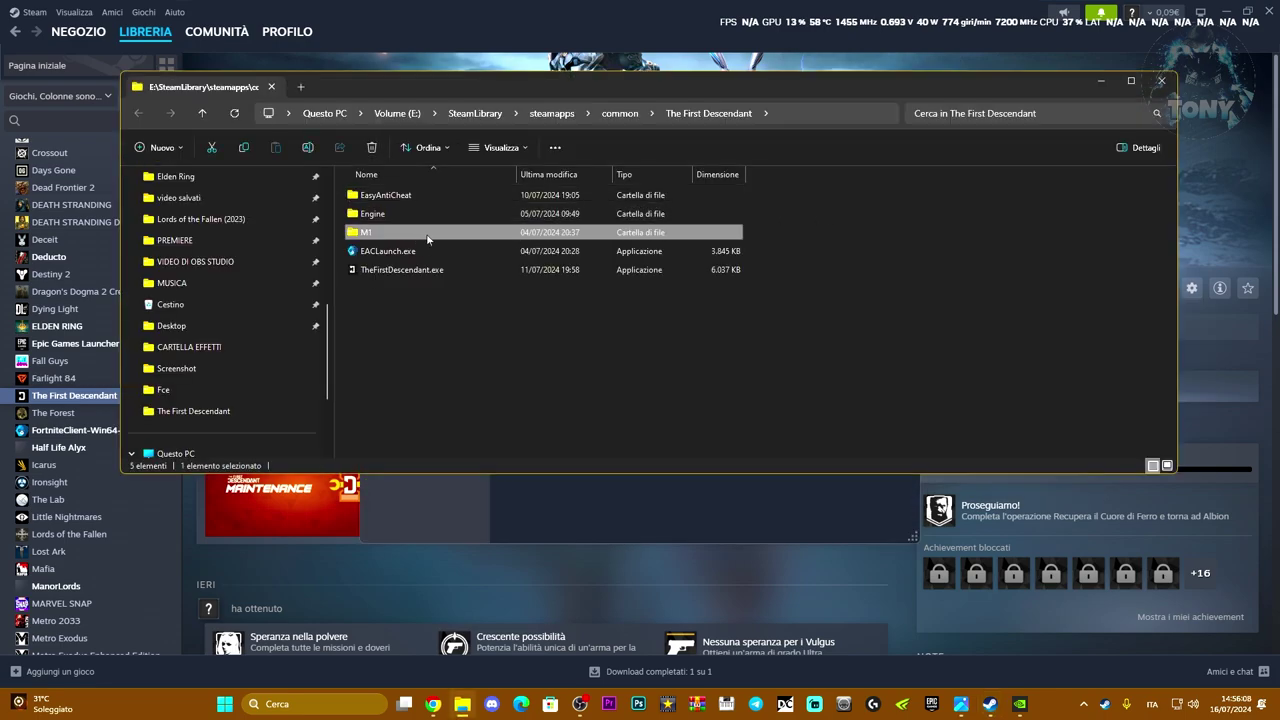
double_click(426, 196)
double_click(425, 197)
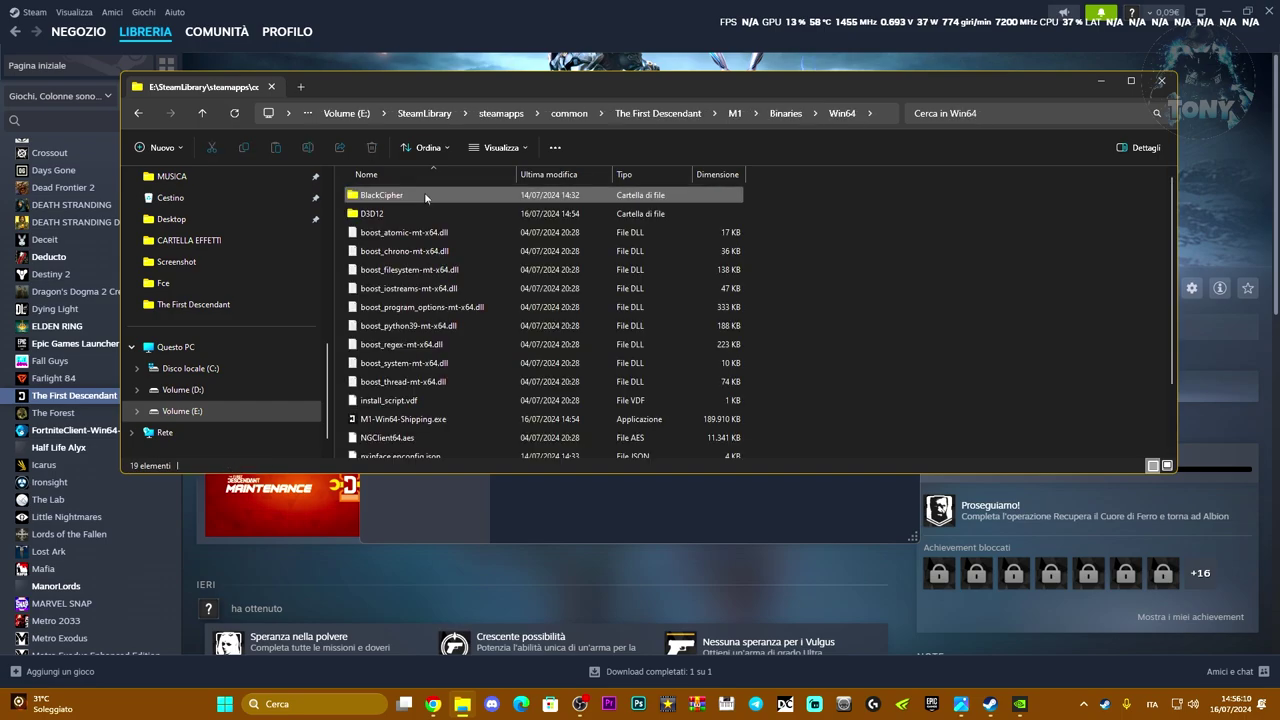
Step: Set M1-Win64-Shipping.exe to always run as administrator in its compatibility properties and save the change
scroll(450, 300, down, 2)
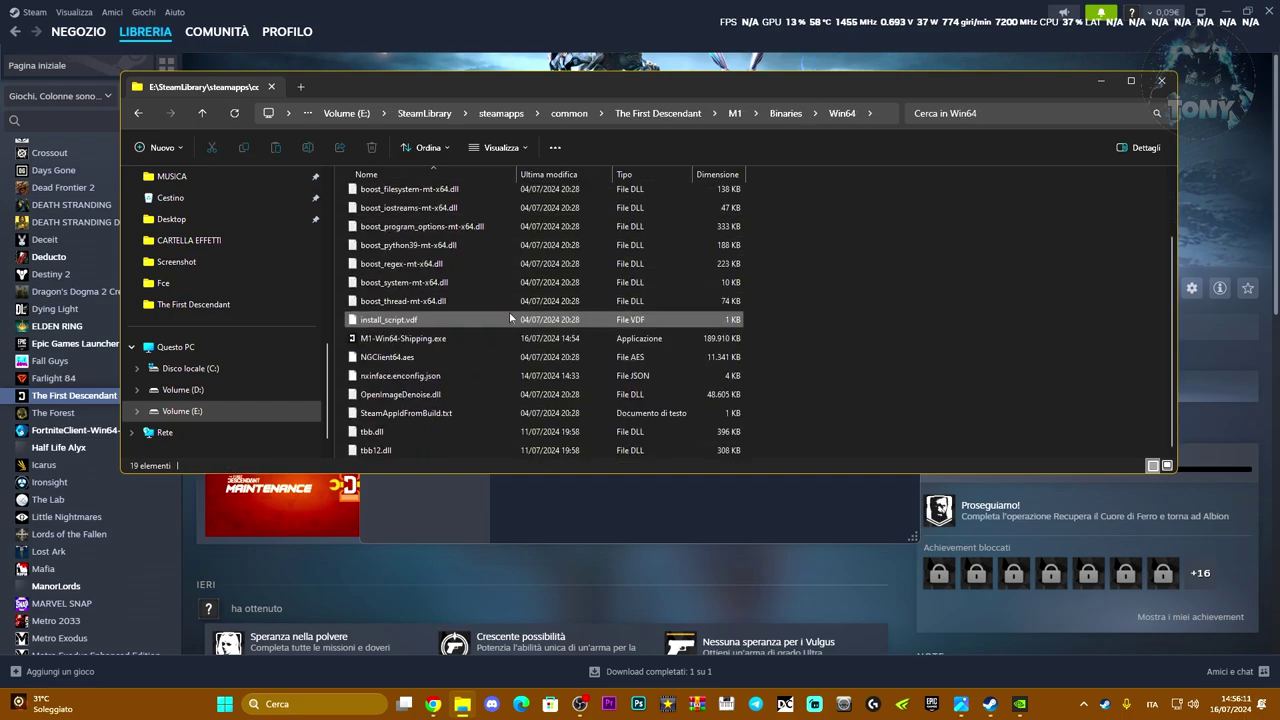
right_click(466, 339)
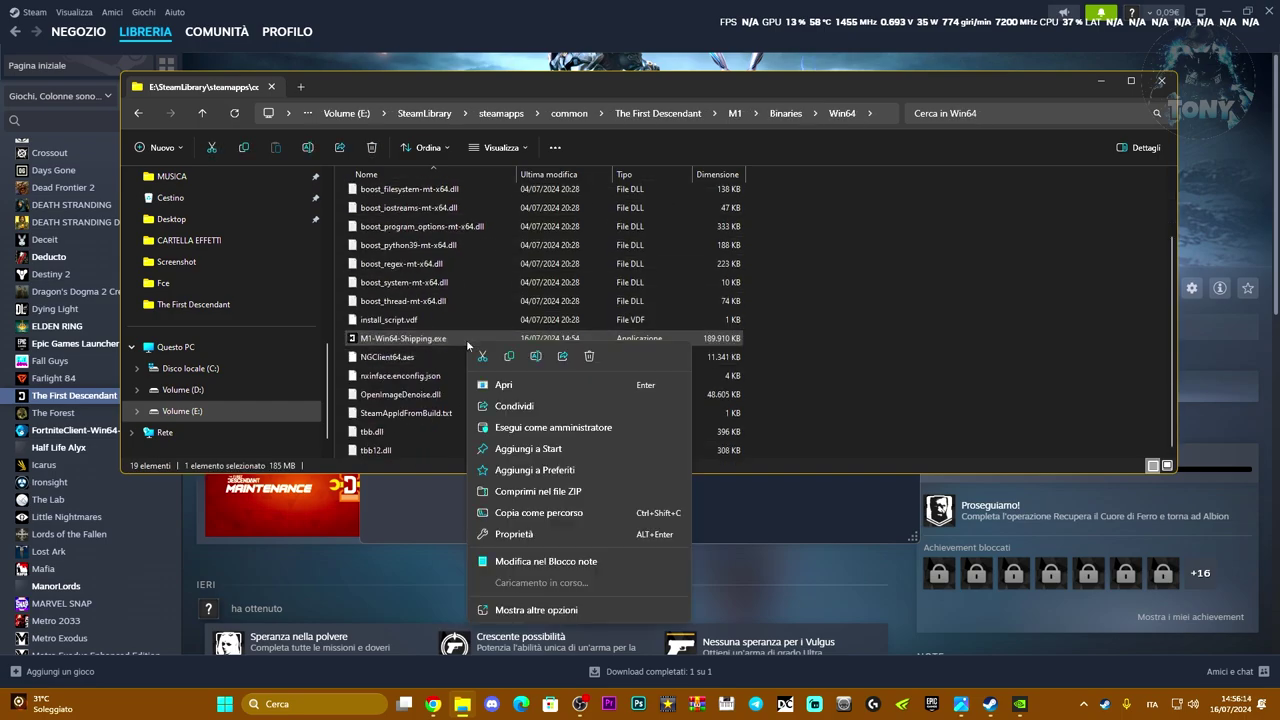
click(522, 605)
click(509, 645)
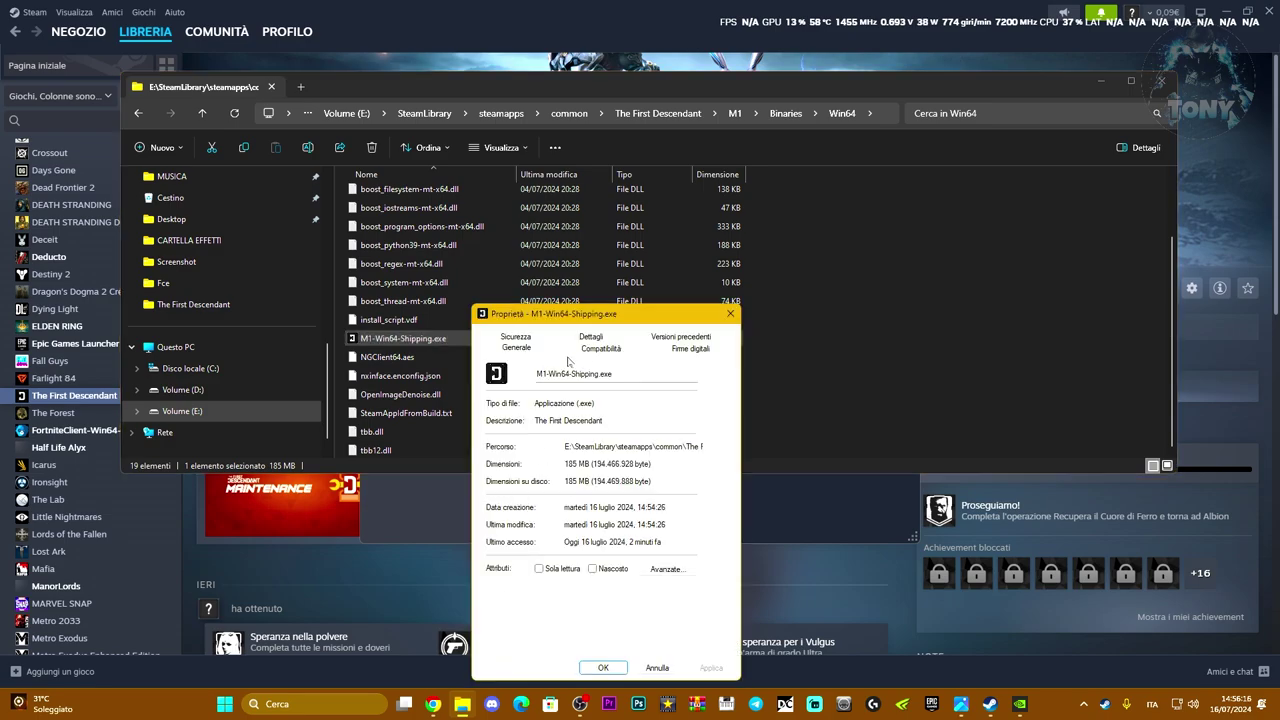
click(598, 347)
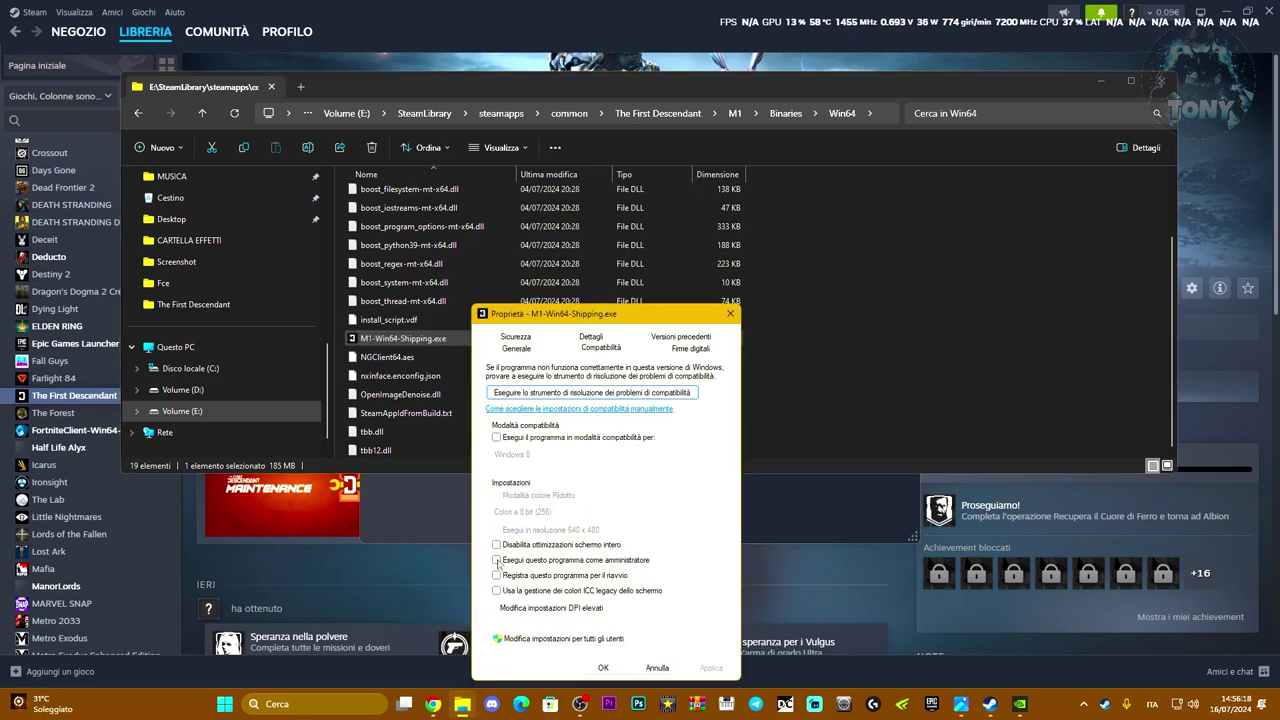
click(711, 668)
key(Return)
Step: Close the game folder and the properties window, and launch The First Descendant from the Steam library
click(1160, 82)
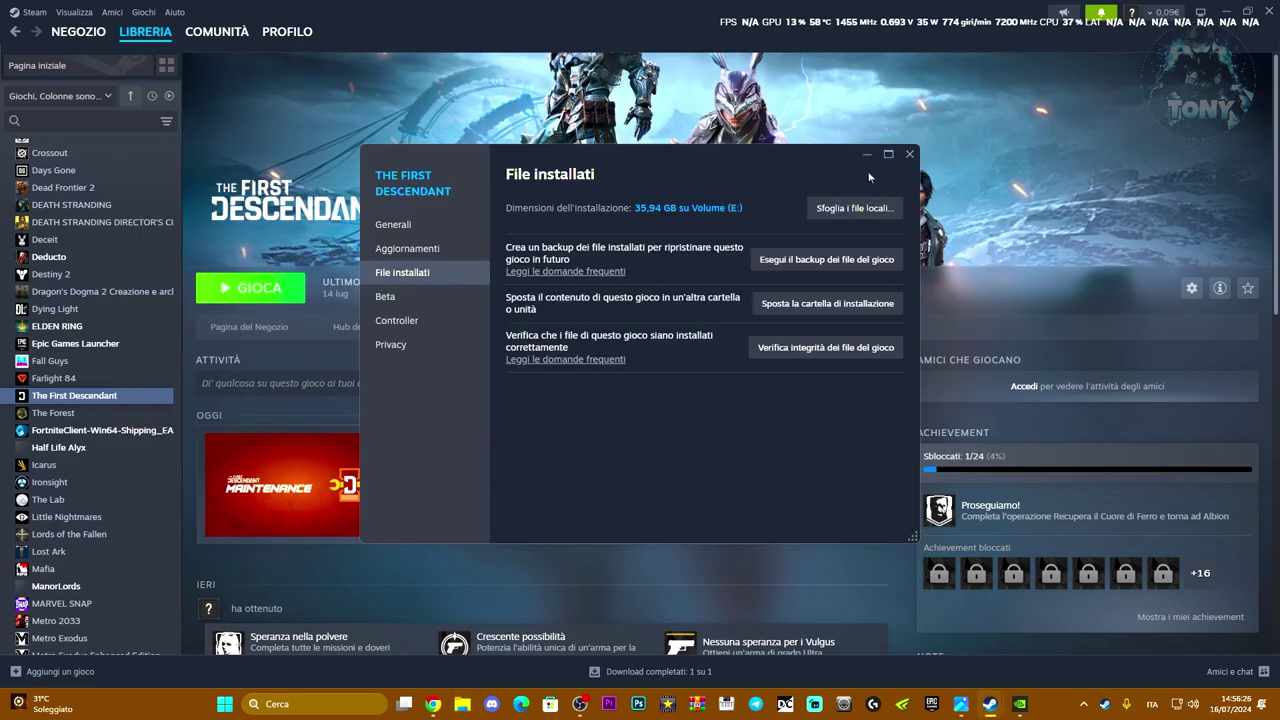
key(Escape)
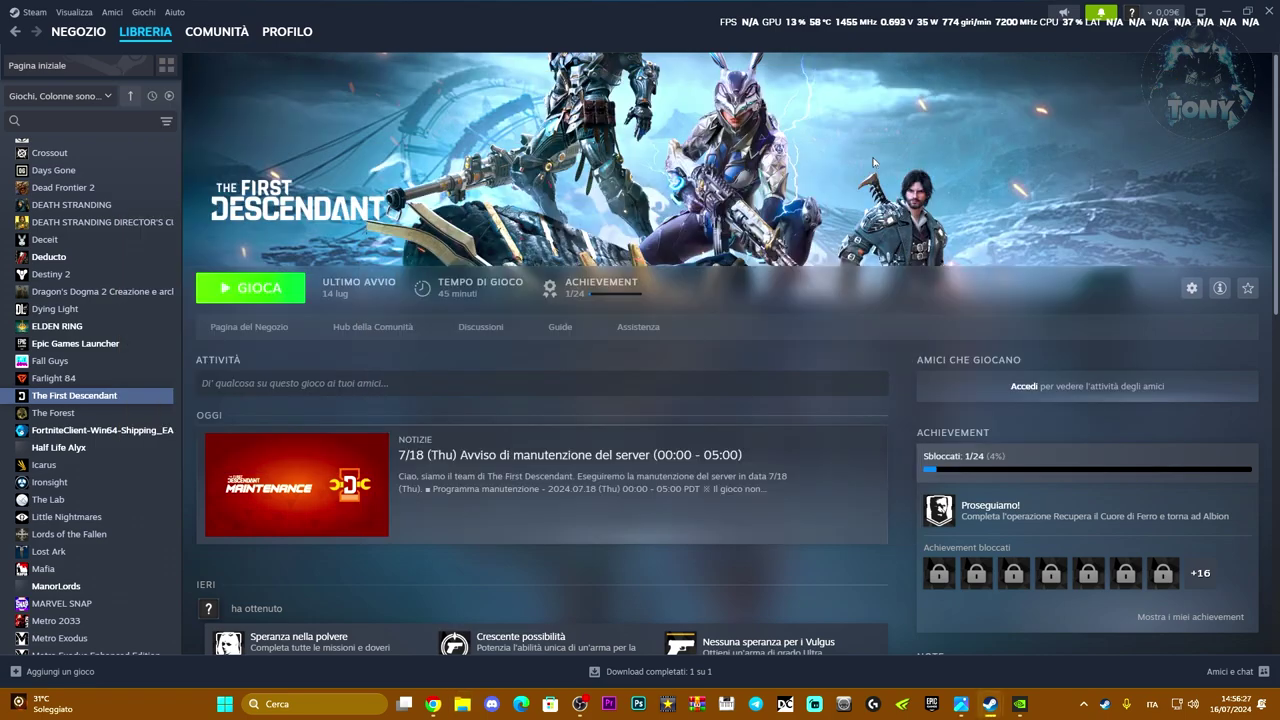
click(259, 290)
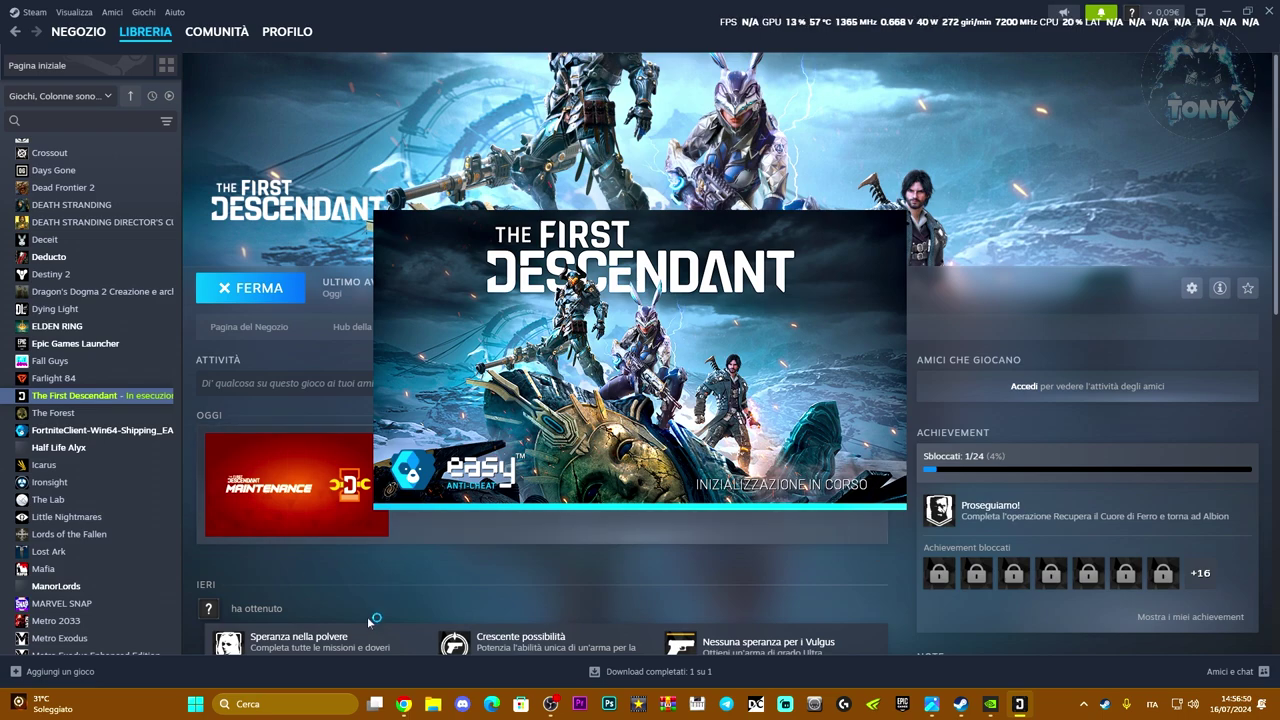
Step: Search Windows for "esegui" and open the temporary files folder by running %temp%
click(281, 704)
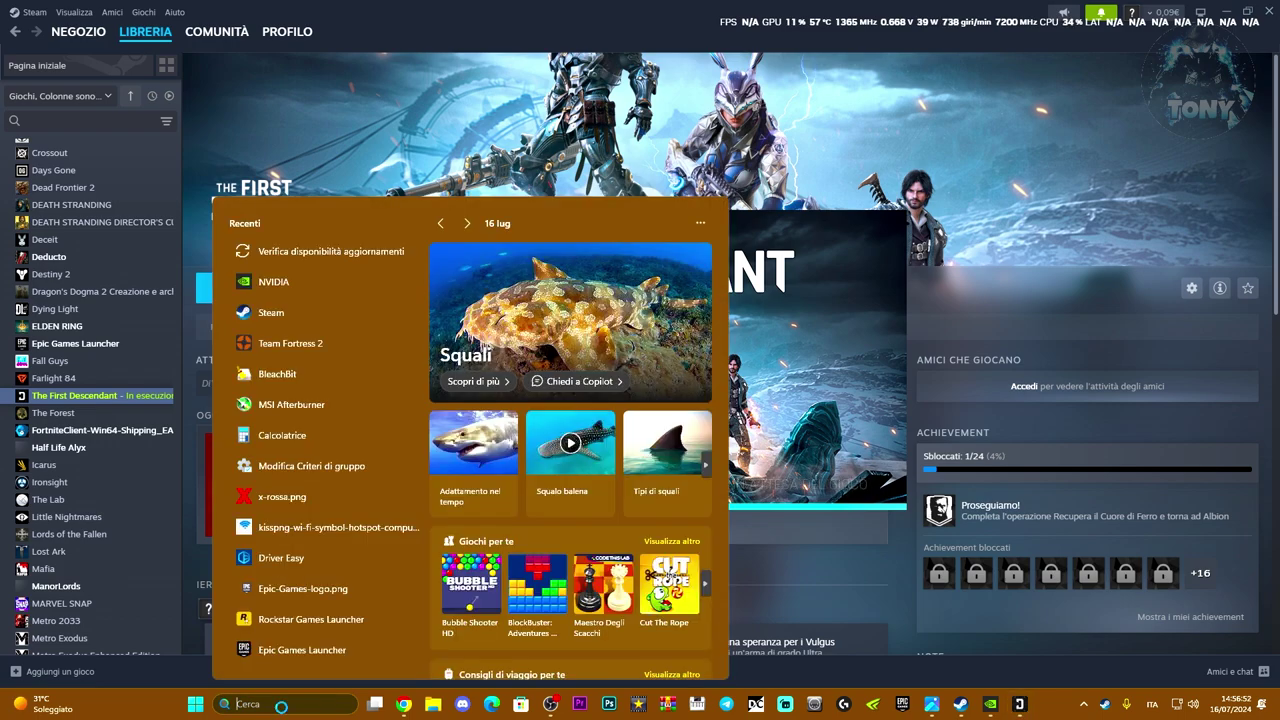
text(esegui)
key(Return)
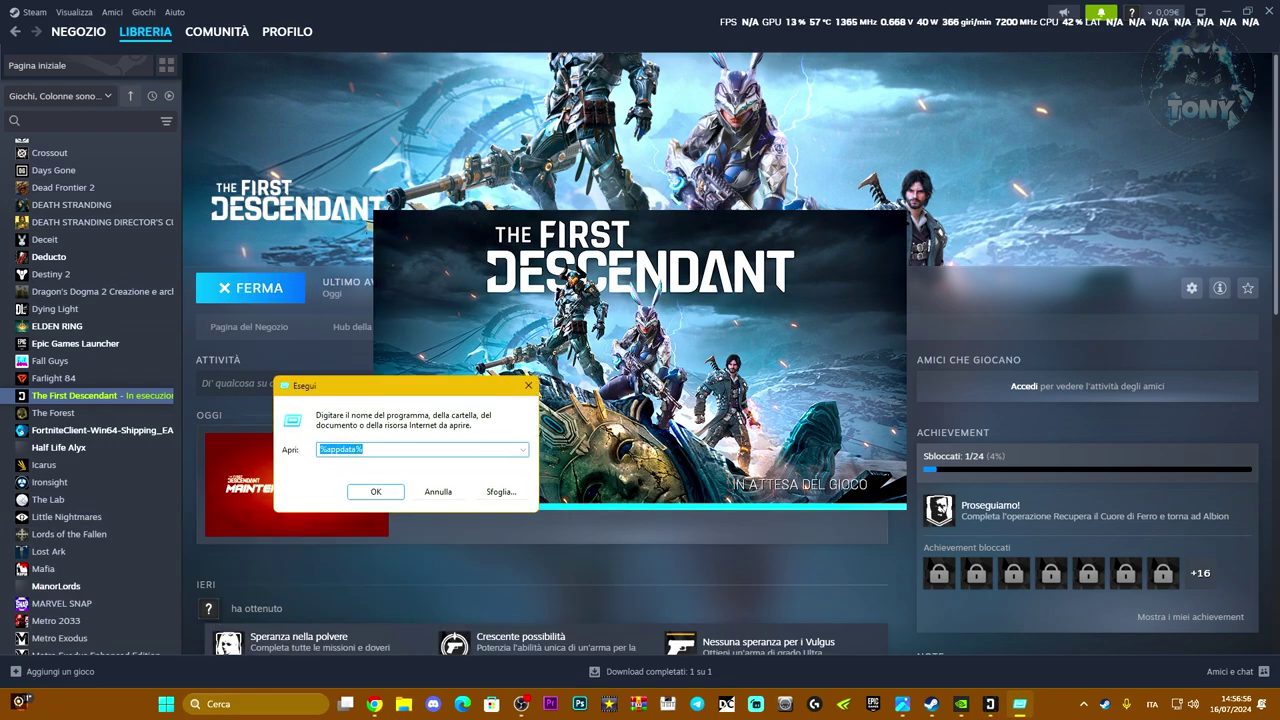
text(%)
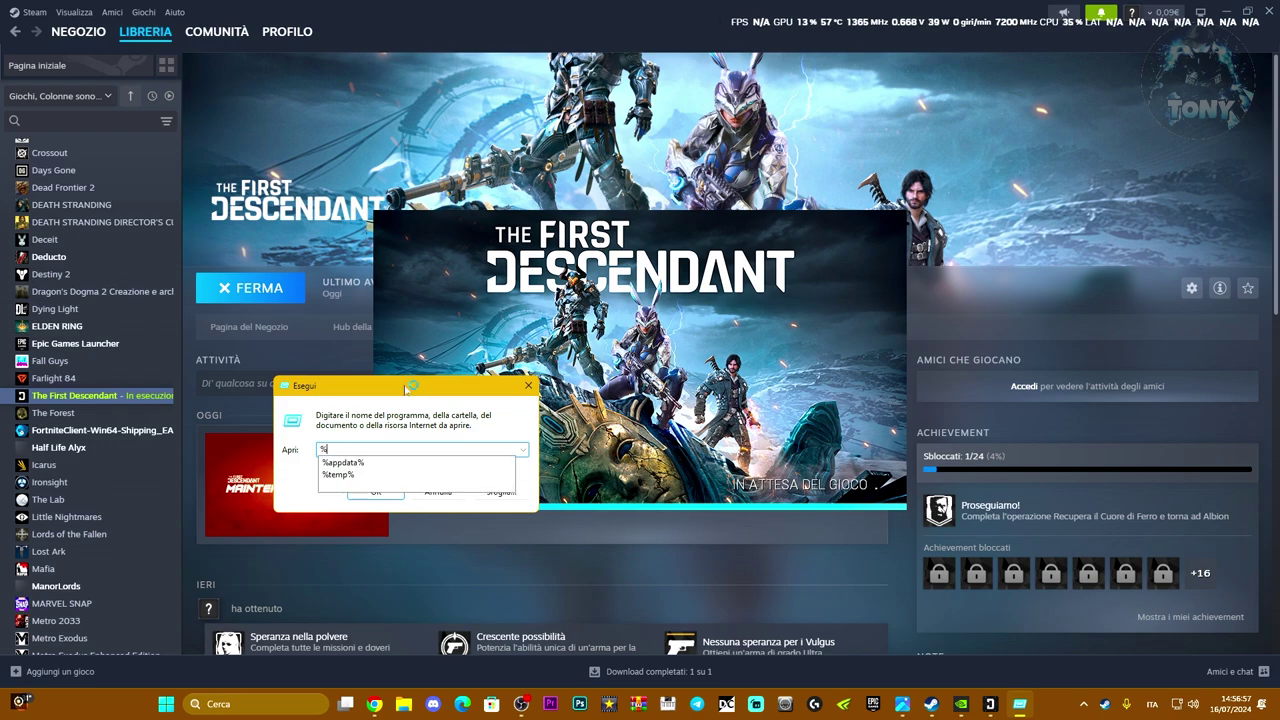
click(366, 475)
click(378, 492)
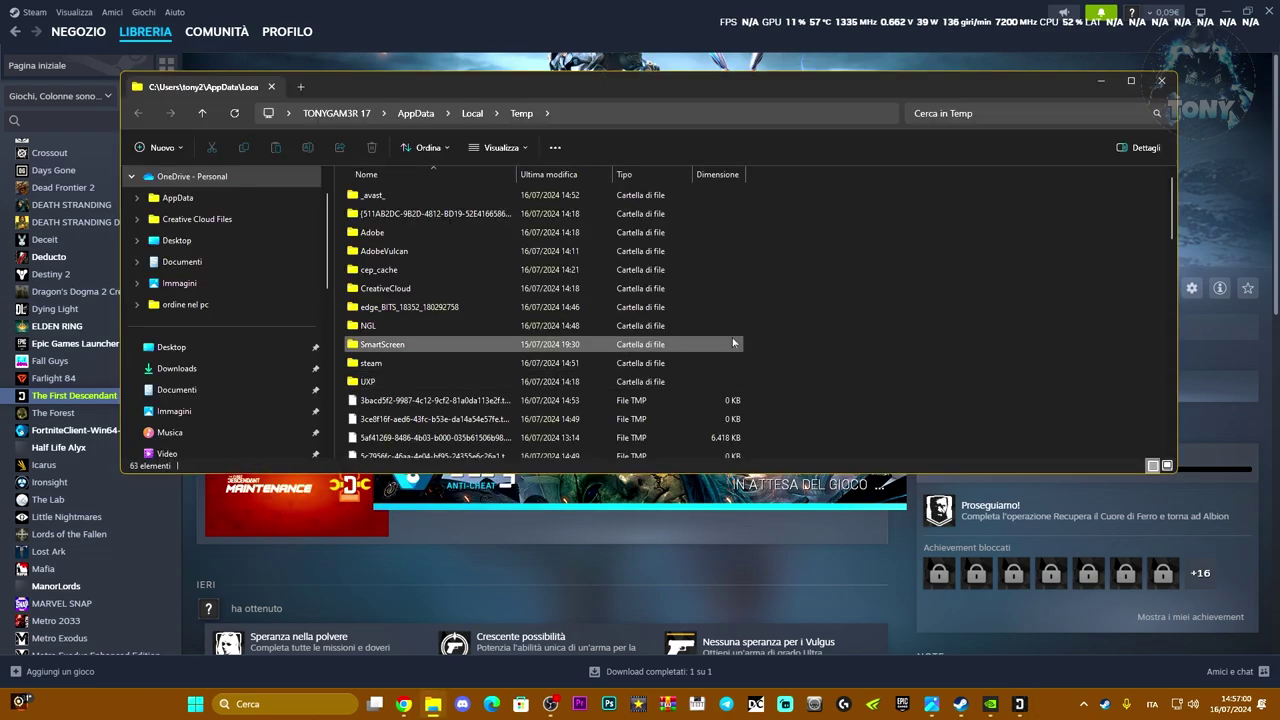
Step: Look through the contents of the Temp folder and close it
scroll(805, 383, down, 10)
scroll(802, 389, up, 10)
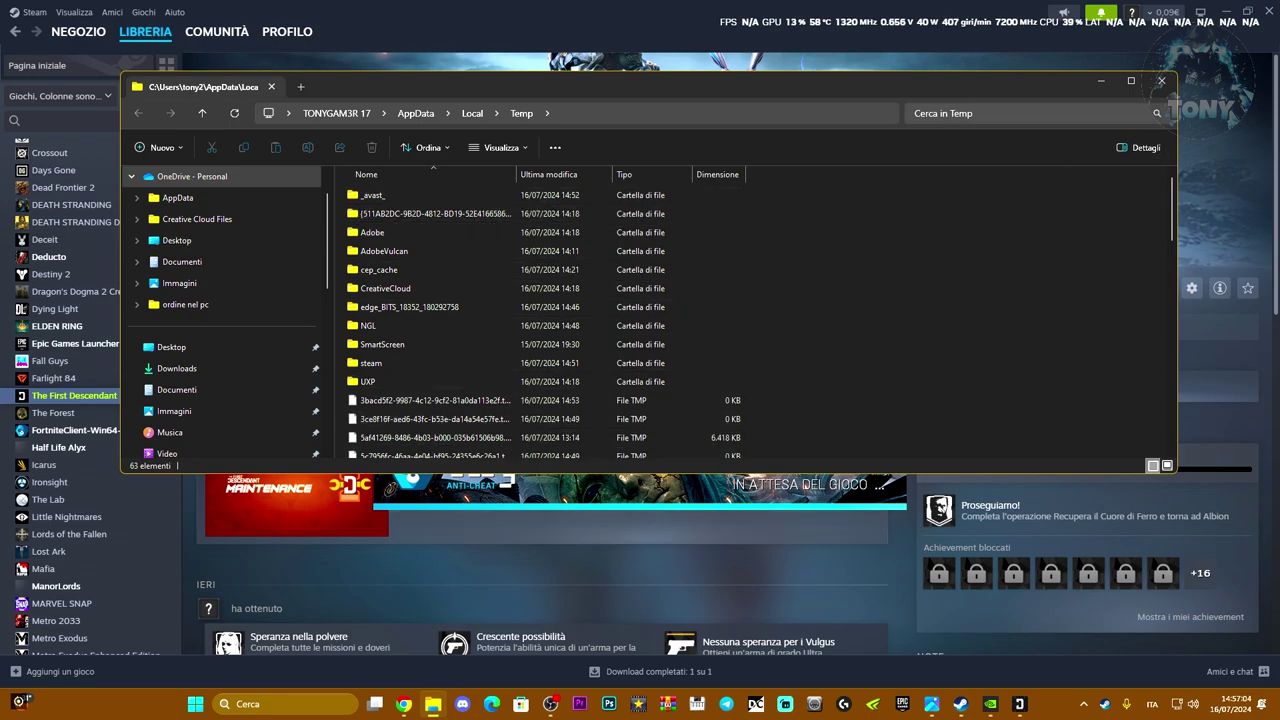
click(1161, 81)
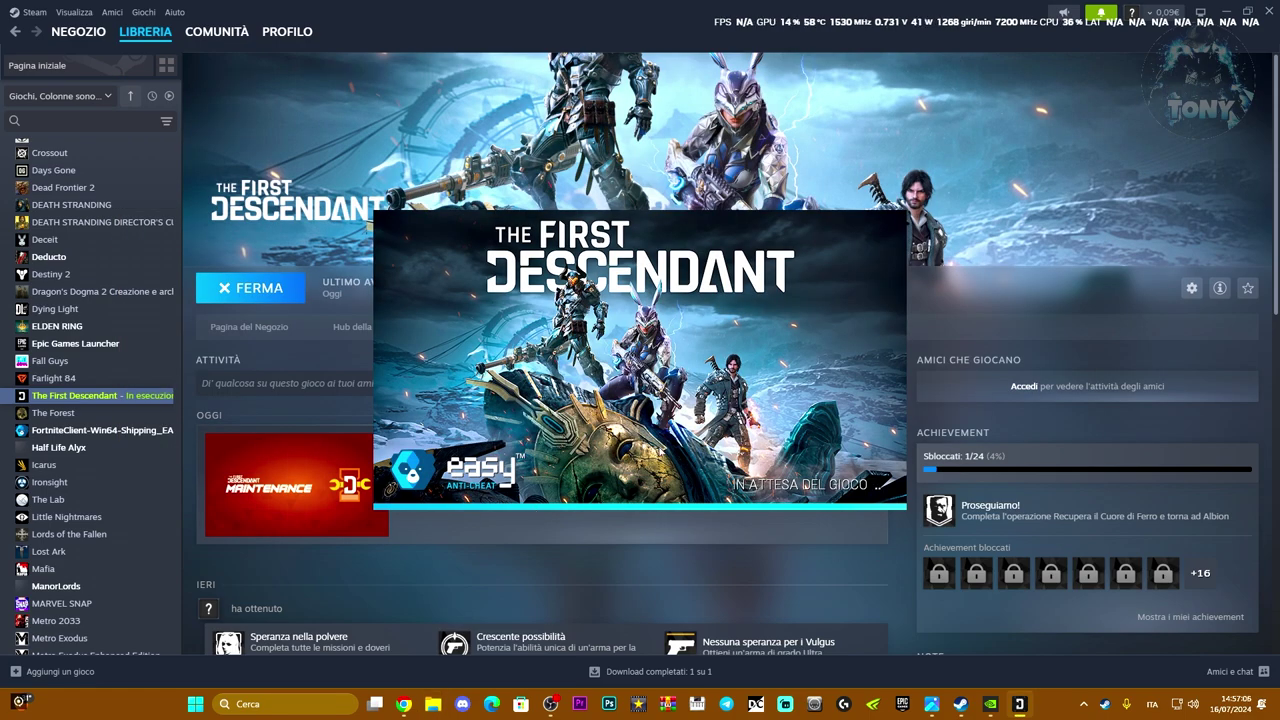